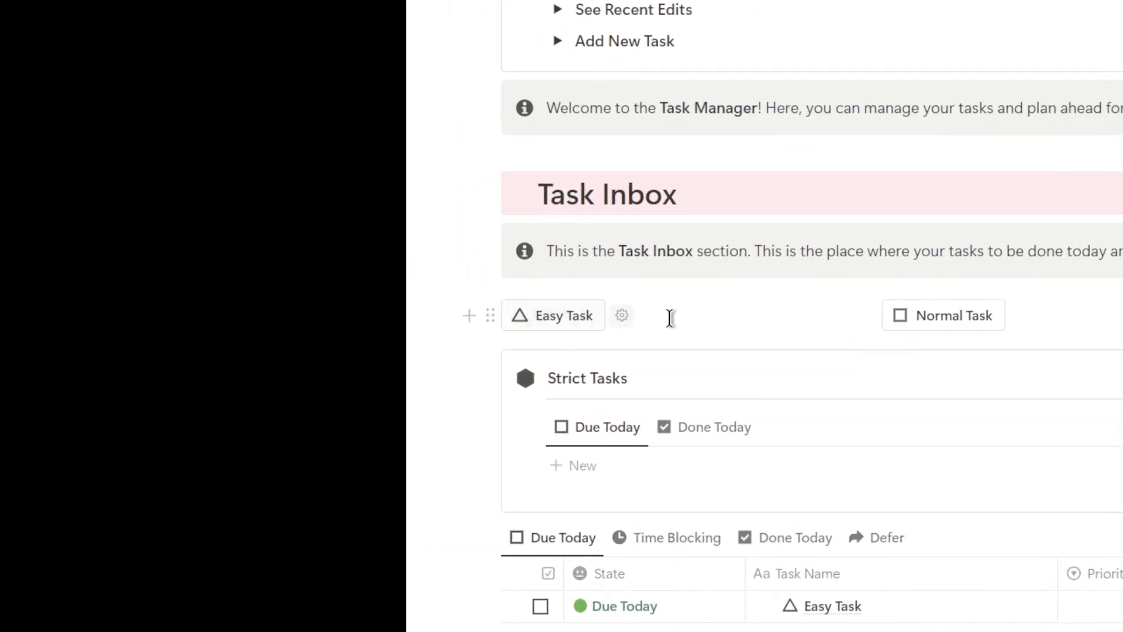
# - Add an easy, a normal, a heavy and a strict task to the Task Inbox
pyautogui.click(630, 345)
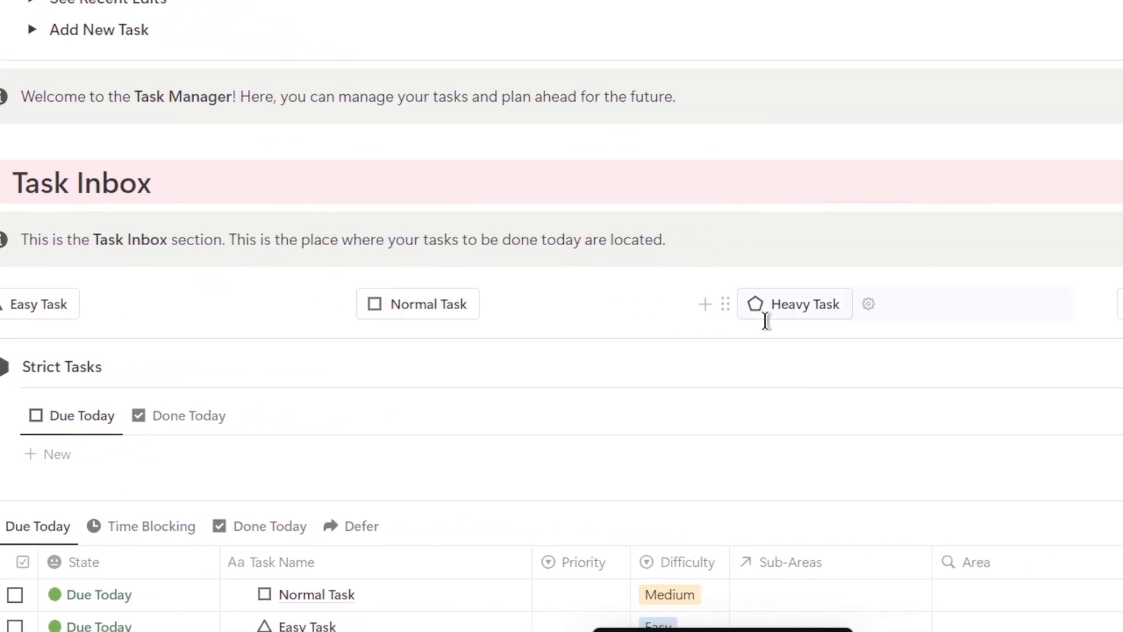
pyautogui.click(911, 310)
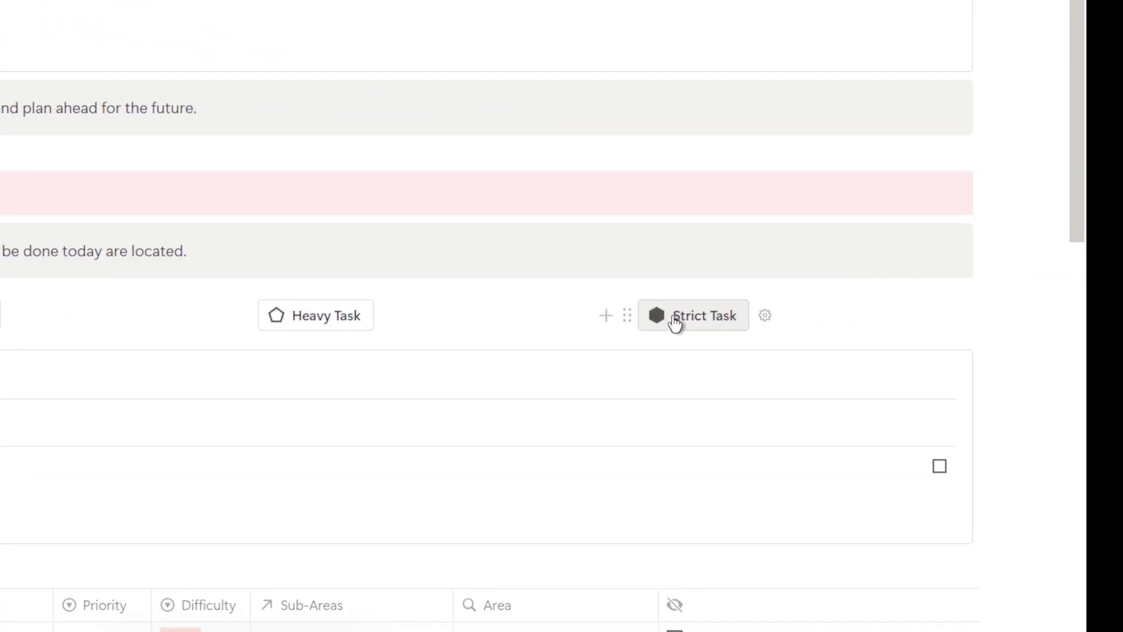
pyautogui.click(675, 323)
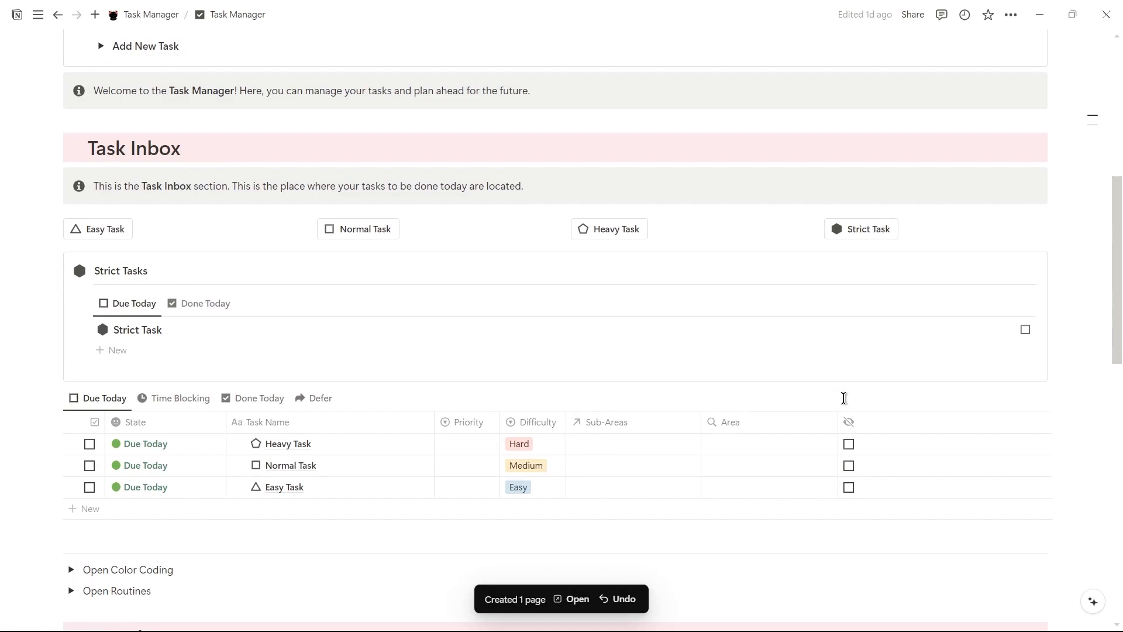
# - Open Heavy Task in side peek and review its due date and the options for difficulty, priority and sub-areas
pyautogui.scroll(-1, 842, 396)
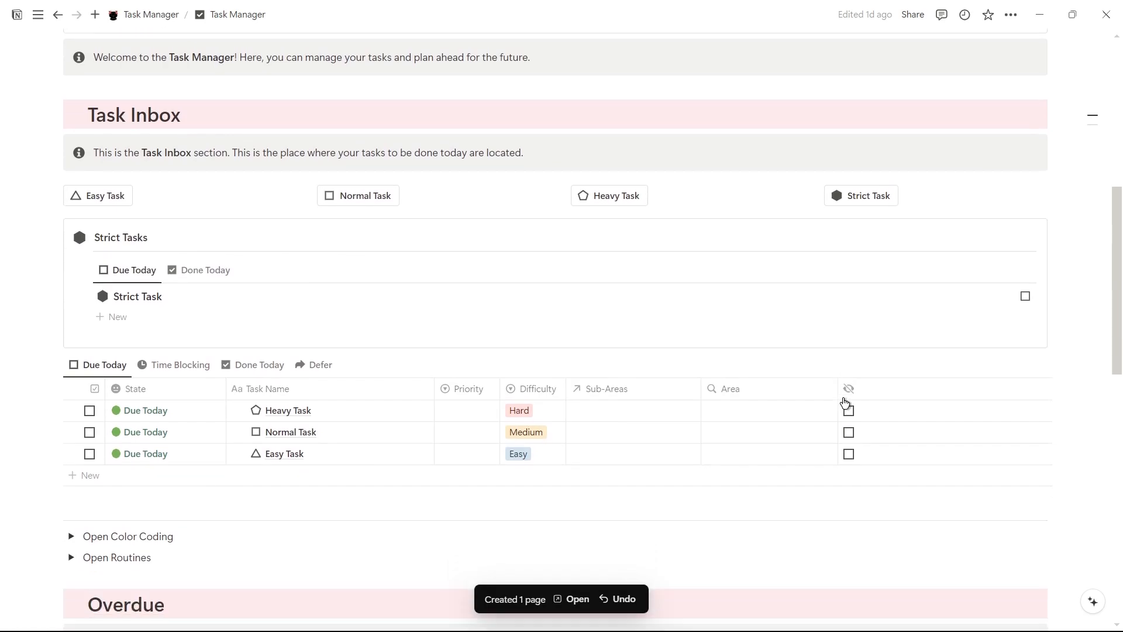
pyautogui.scroll(-1, 844, 402)
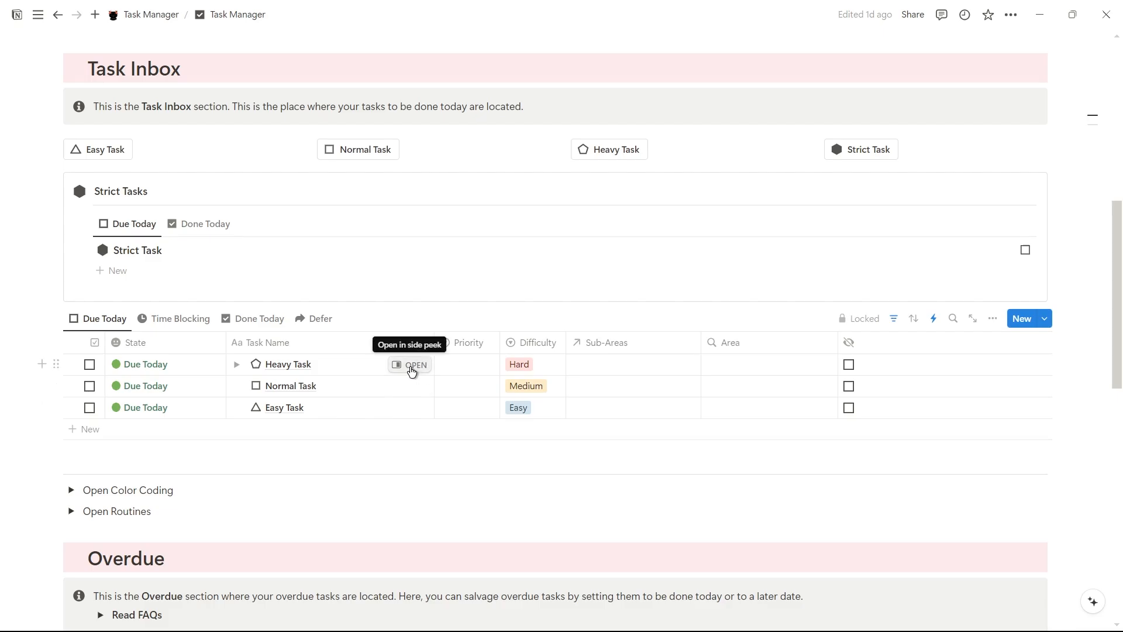
pyautogui.click(411, 367)
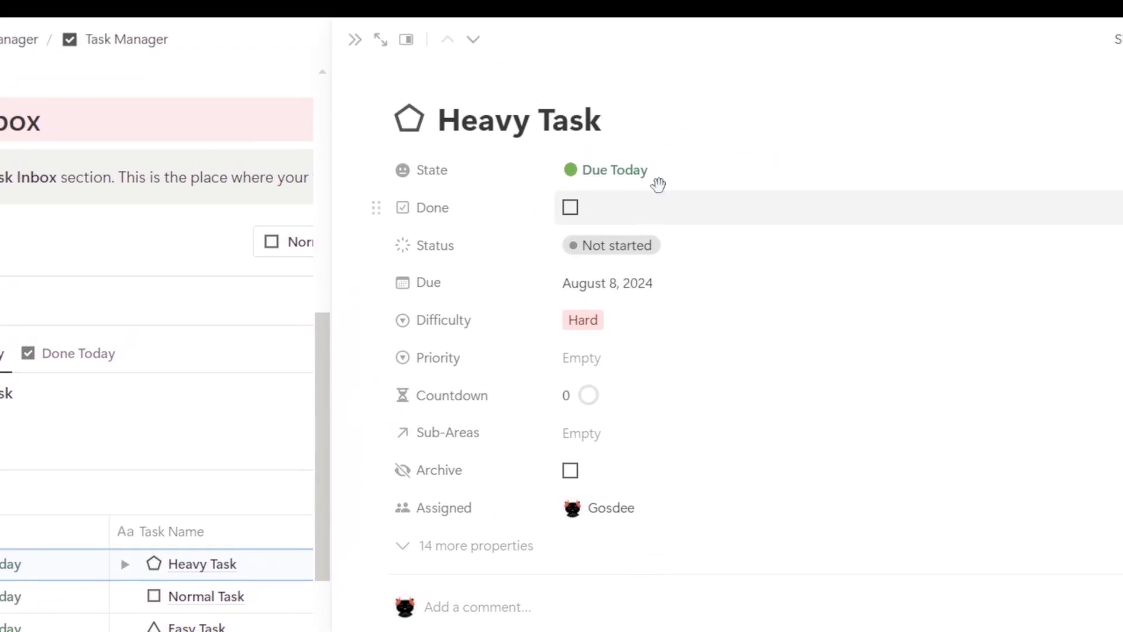
pyautogui.click(684, 149)
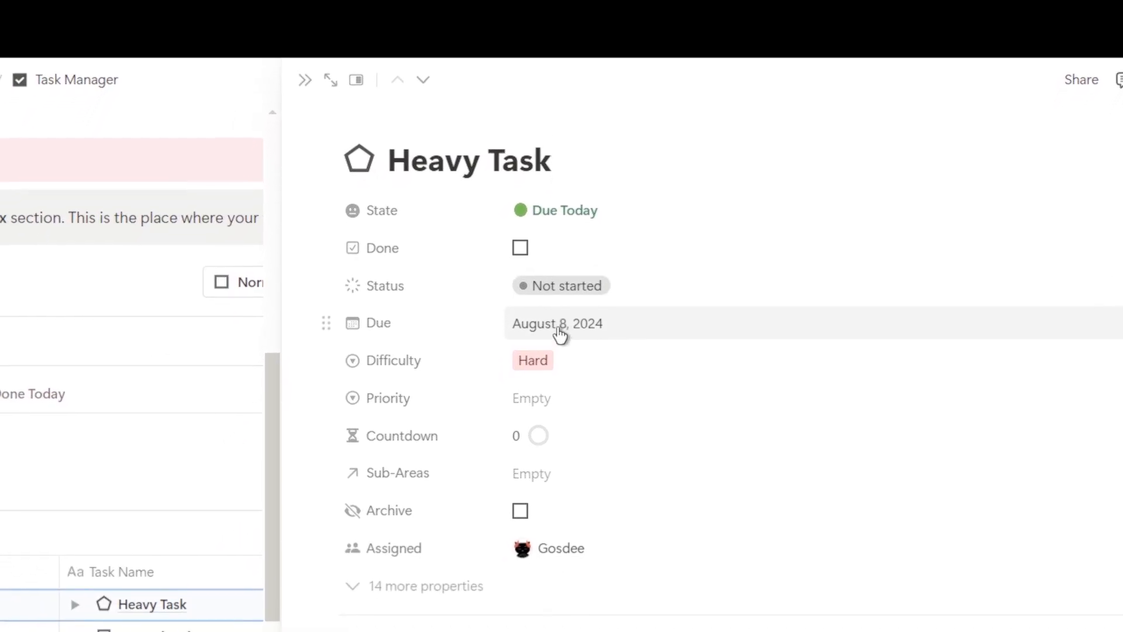
pyautogui.click(552, 360)
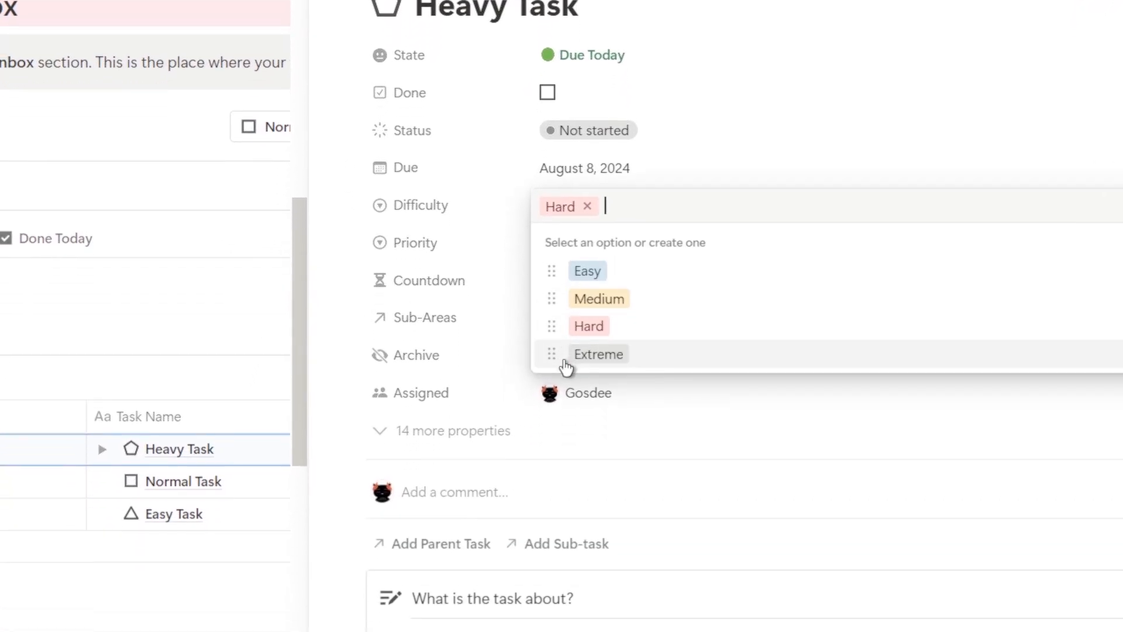
pyautogui.click(517, 260)
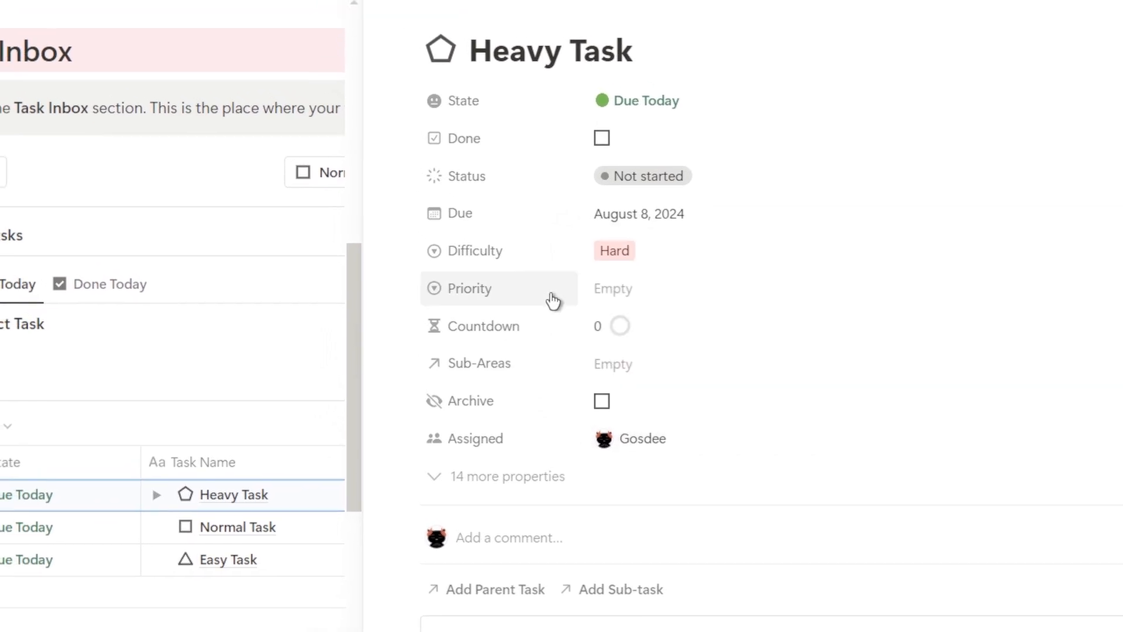
pyautogui.click(565, 245)
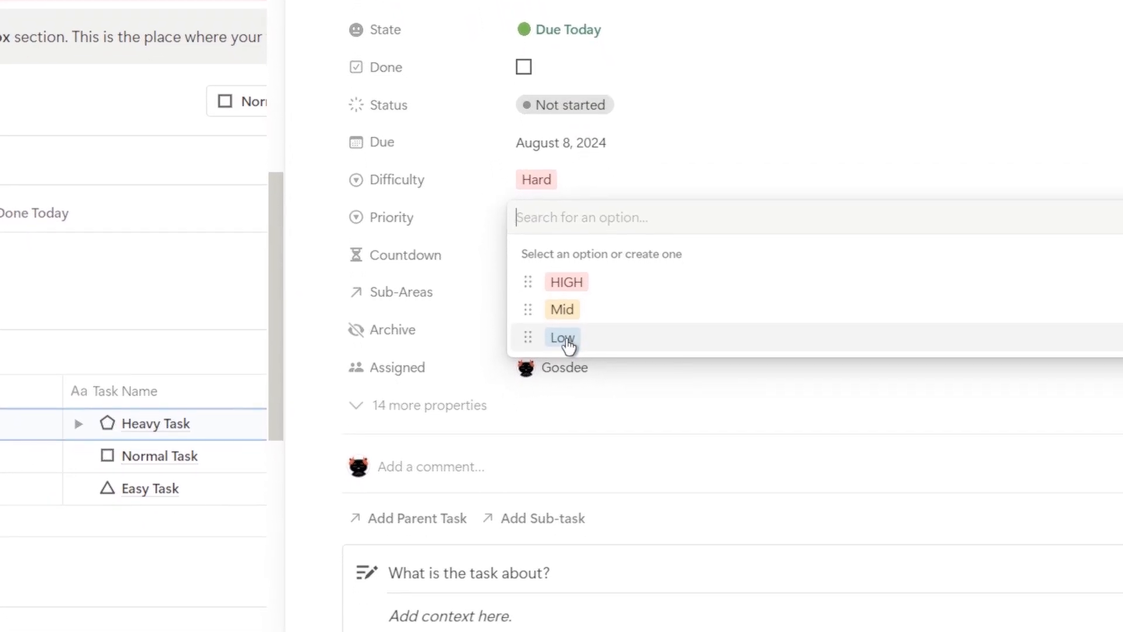
pyautogui.click(466, 351)
pyautogui.click(649, 335)
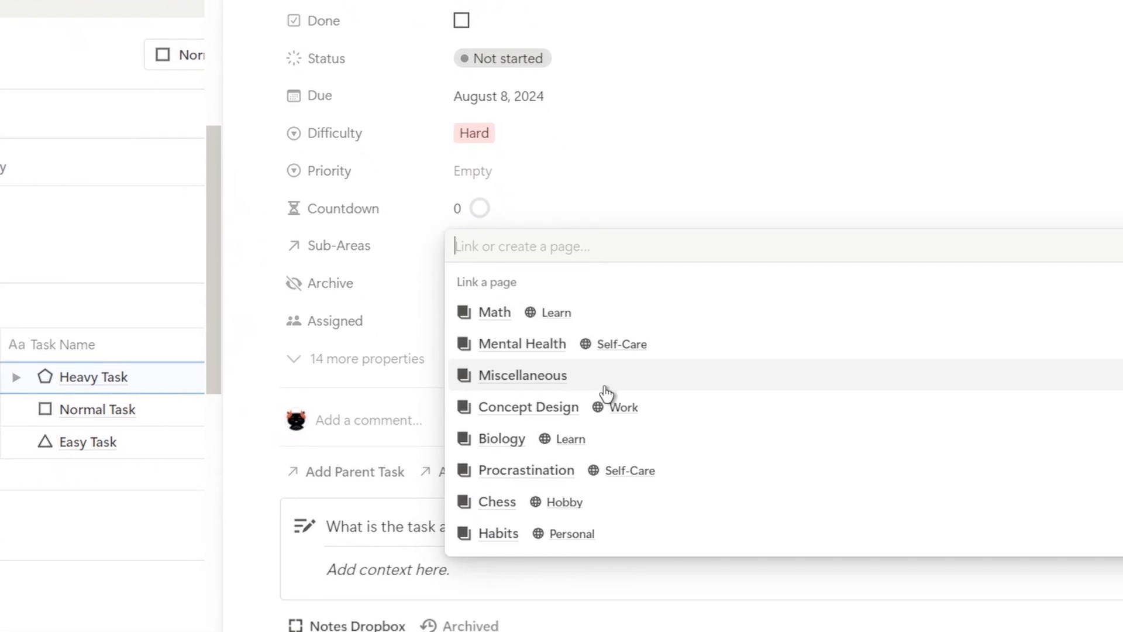
pyautogui.click(563, 220)
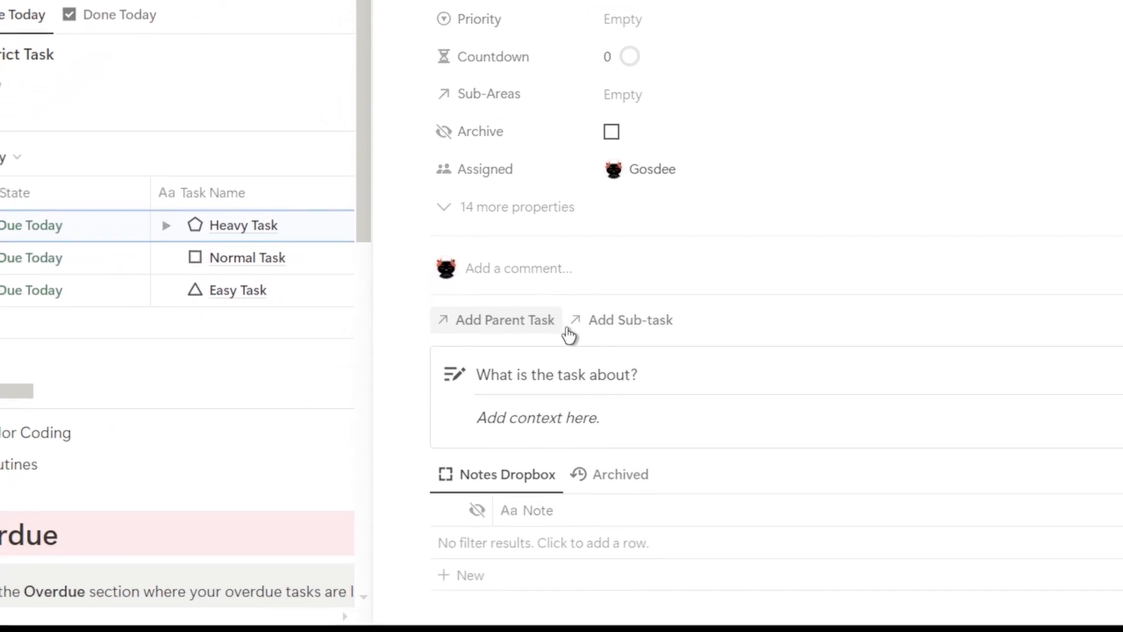
# - Add a new note to Heavy Task's Notes Dropbox and close the task page
pyautogui.scroll(-2, 578, 325)
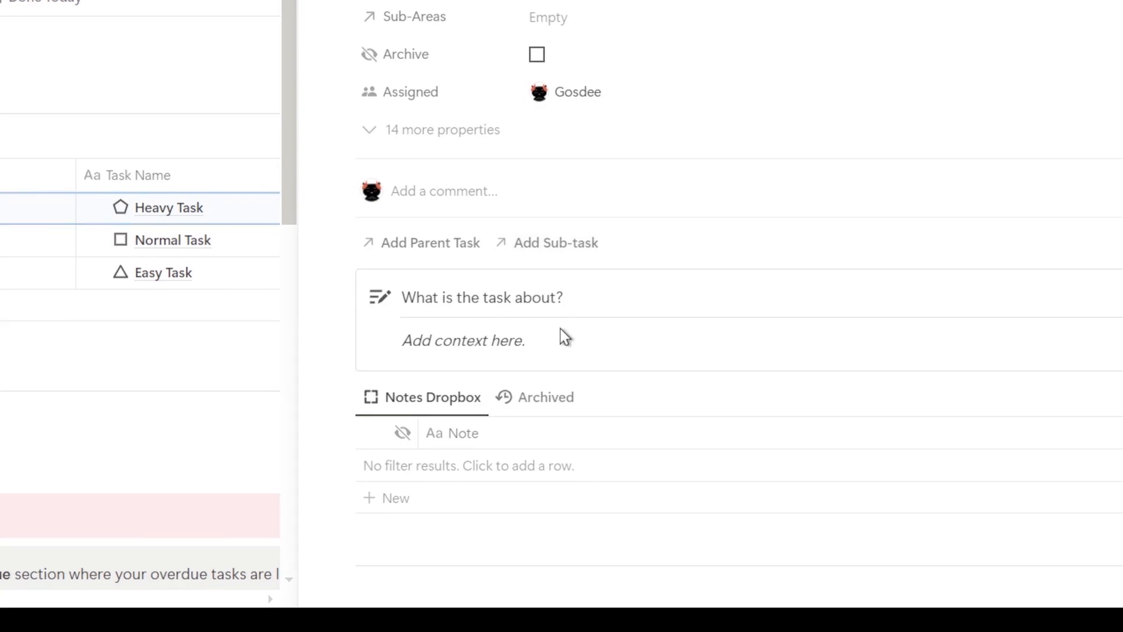
pyautogui.click(439, 498)
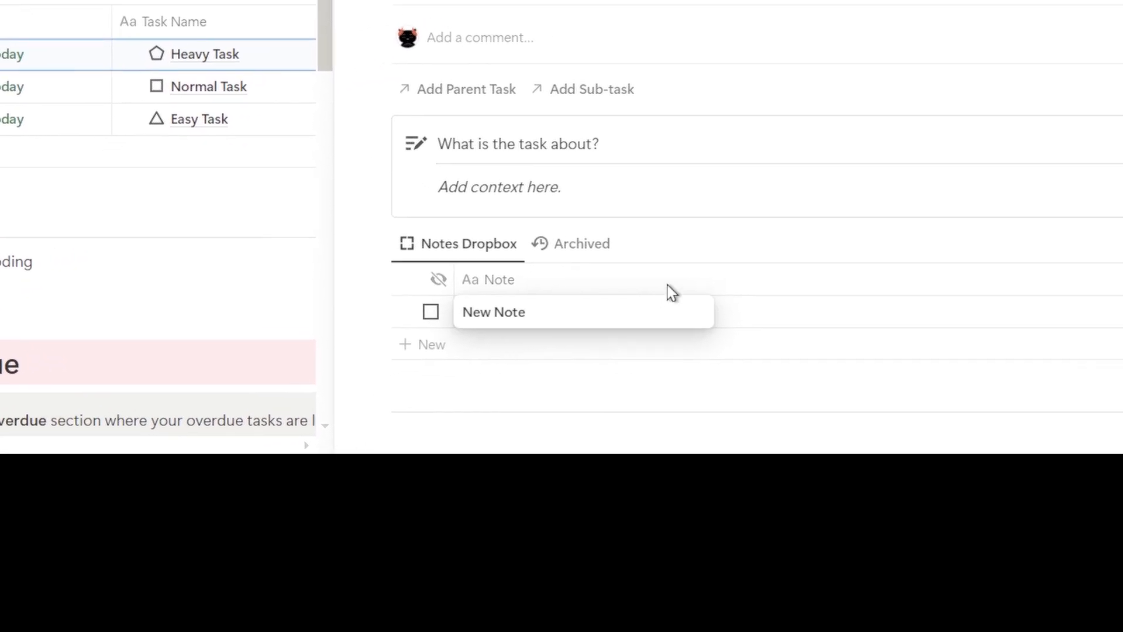
pyautogui.press('Escape')
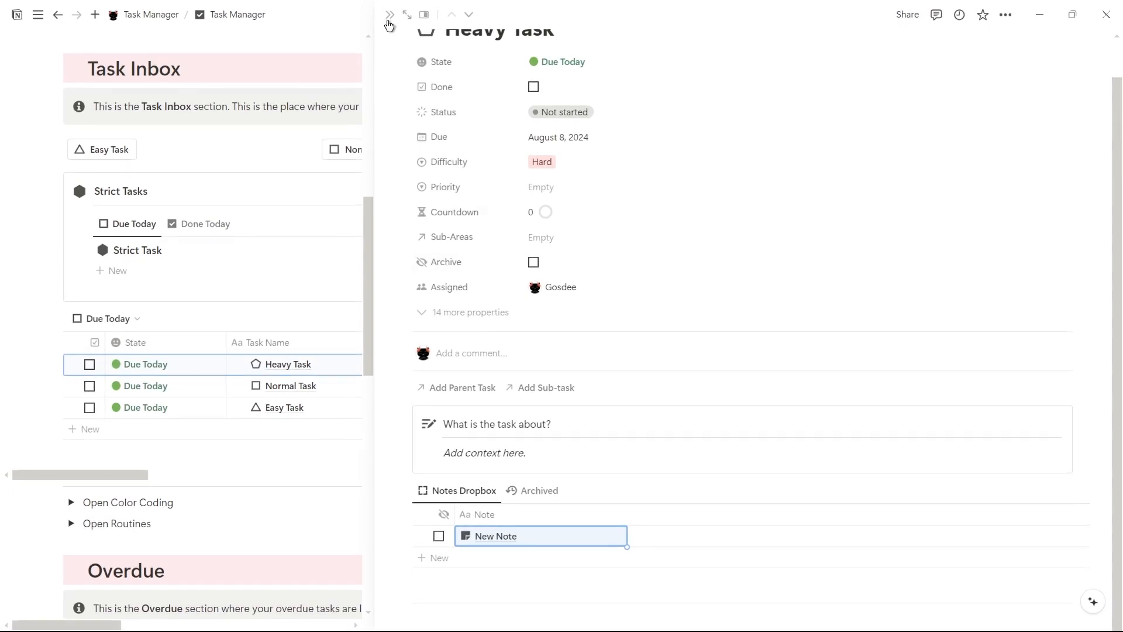
pyautogui.click(389, 15)
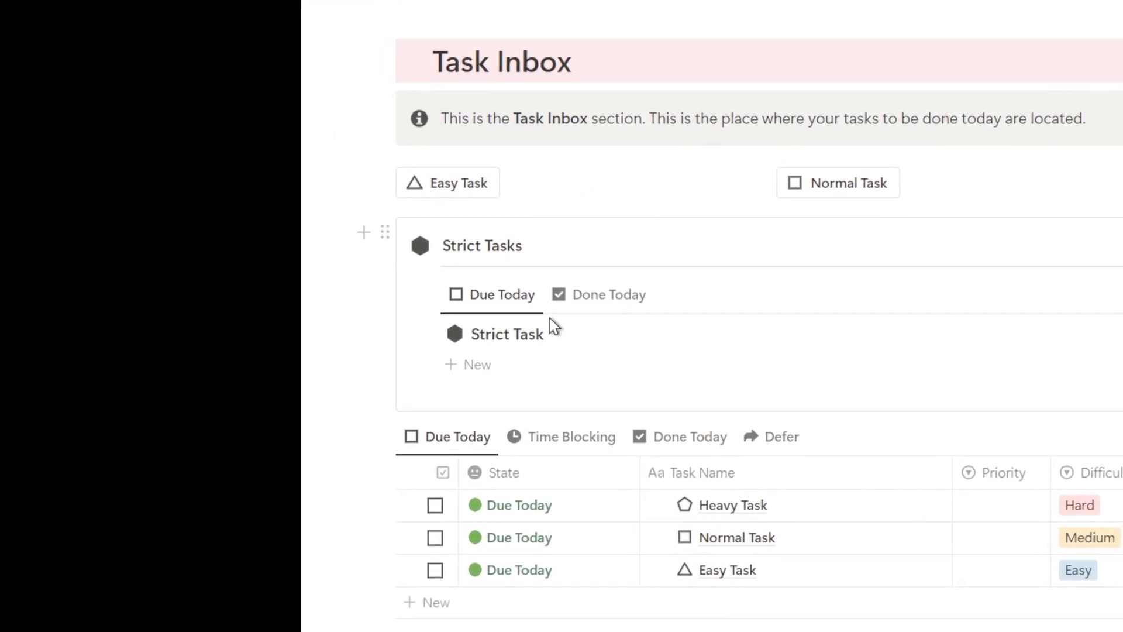
# - Show the strict tasks done today, and in Time Blocking code Heavy Task black, Normal Task brown and Easy Task purple
pyautogui.click(603, 297)
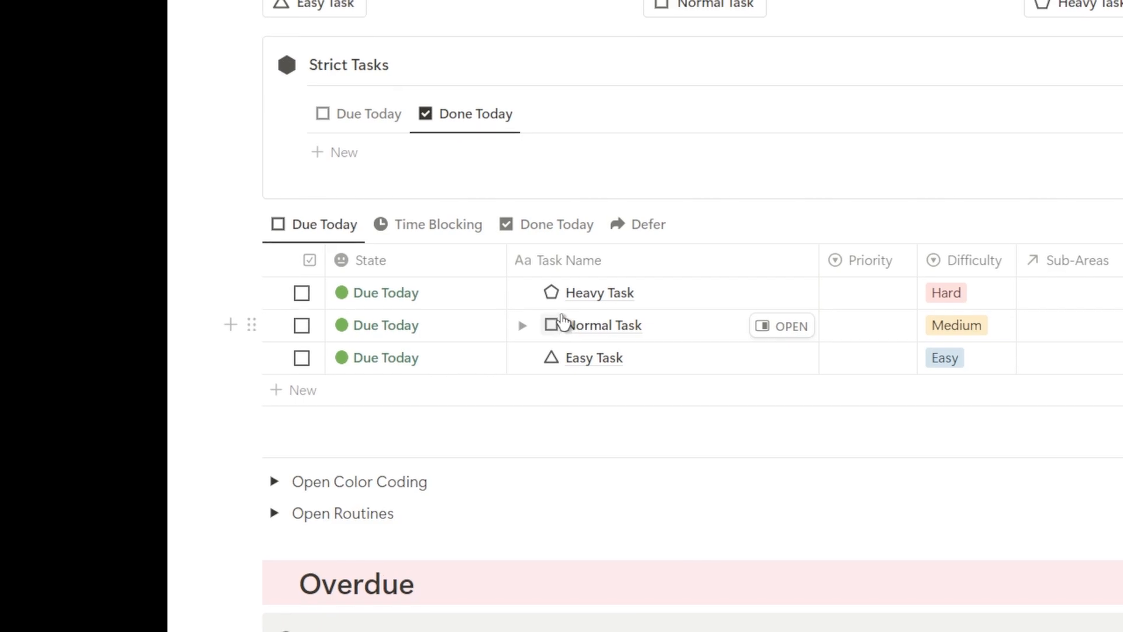
pyautogui.click(496, 253)
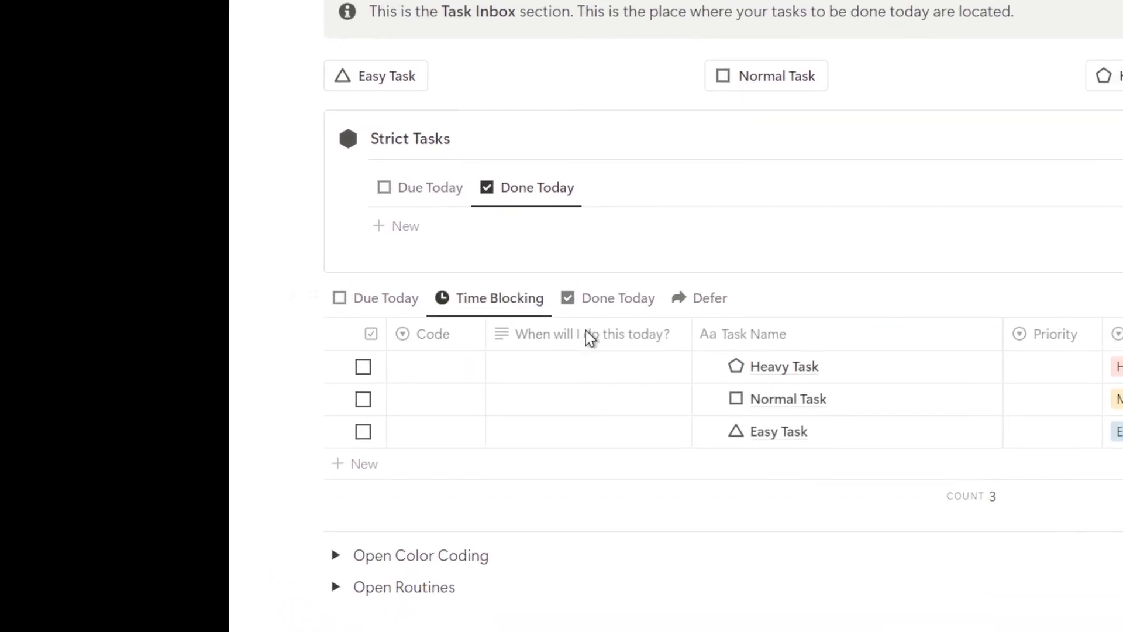
pyautogui.click(492, 343)
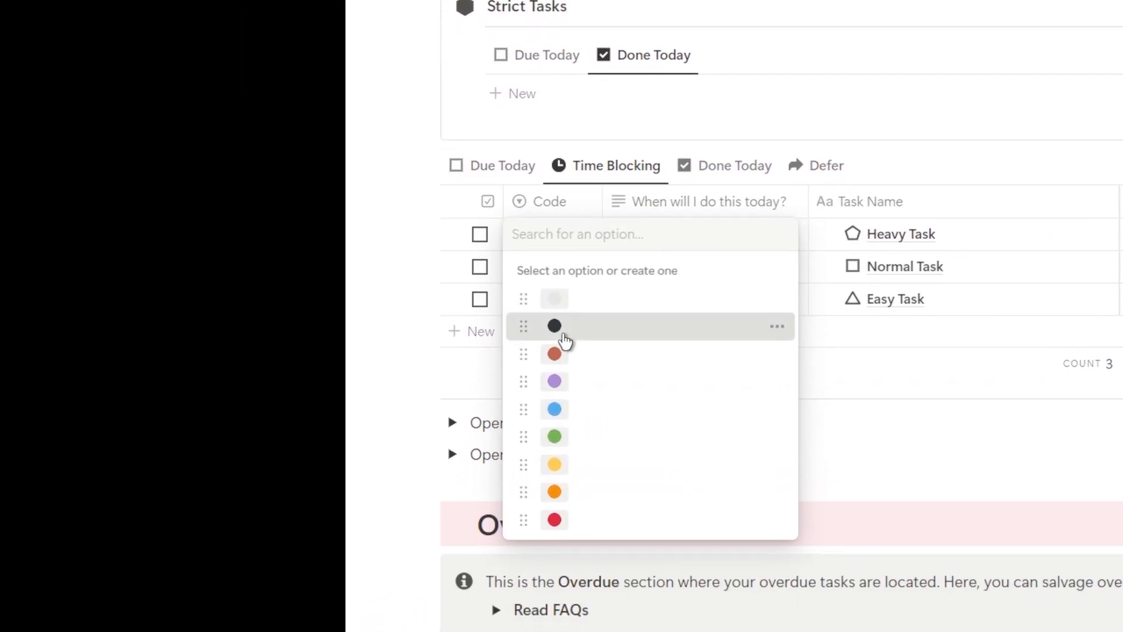
pyautogui.click(486, 439)
pyautogui.click(562, 286)
pyautogui.click(561, 406)
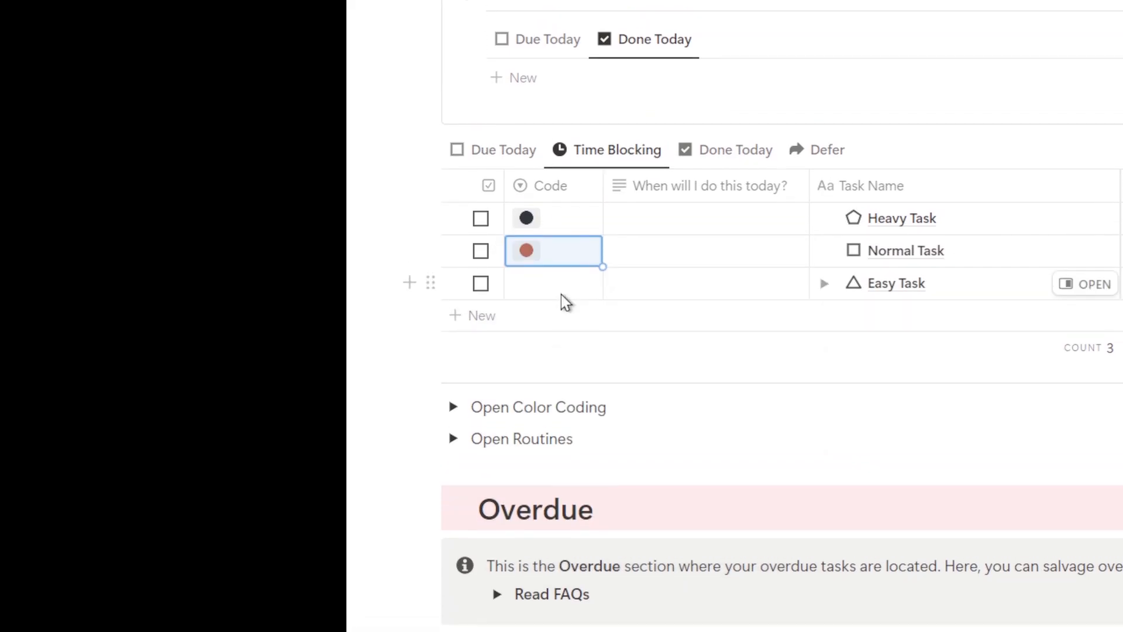
pyautogui.click(561, 318)
pyautogui.click(573, 408)
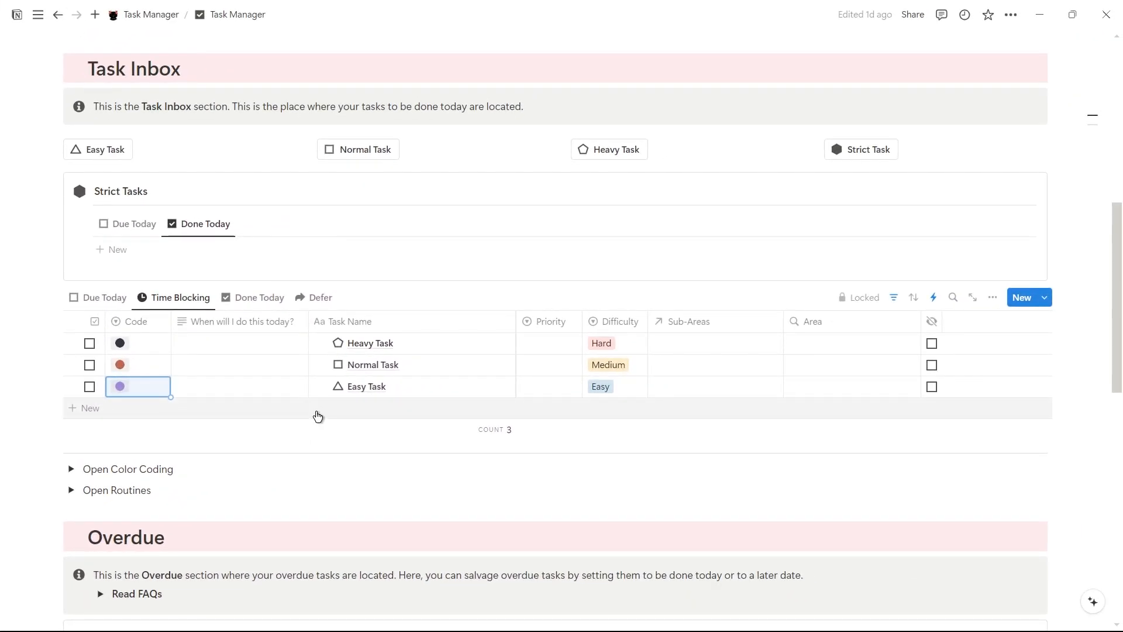
# - Expand the color coding guide, and plan Easy Task and Normal Task for Now and Heavy Task for Later, arranged in that order
pyautogui.click(71, 469)
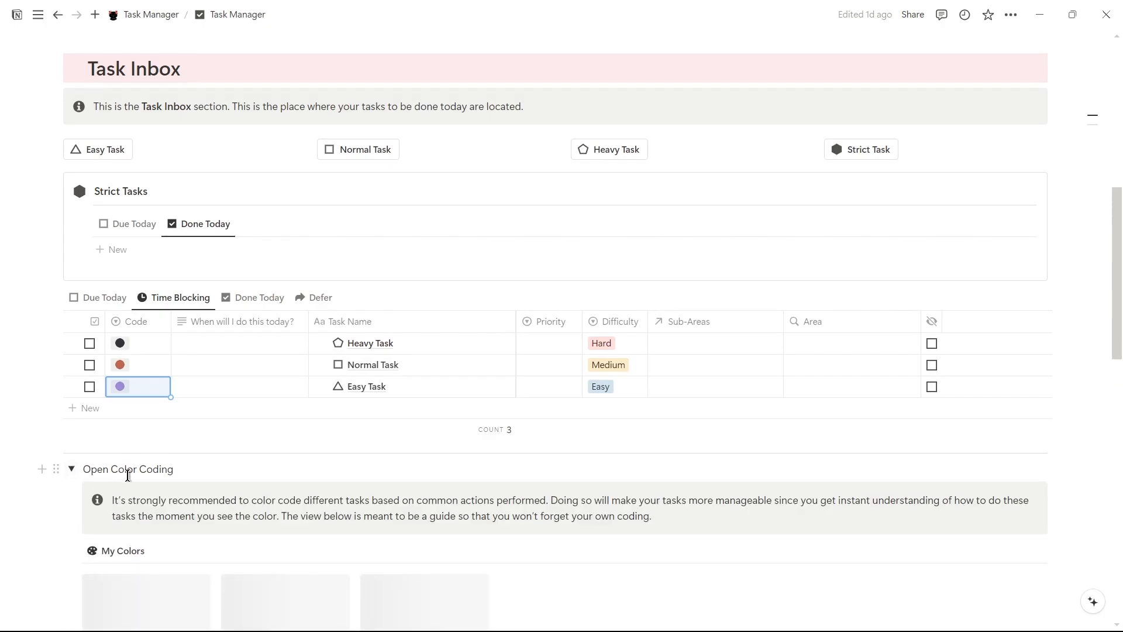
pyautogui.scroll(-1, 213, 485)
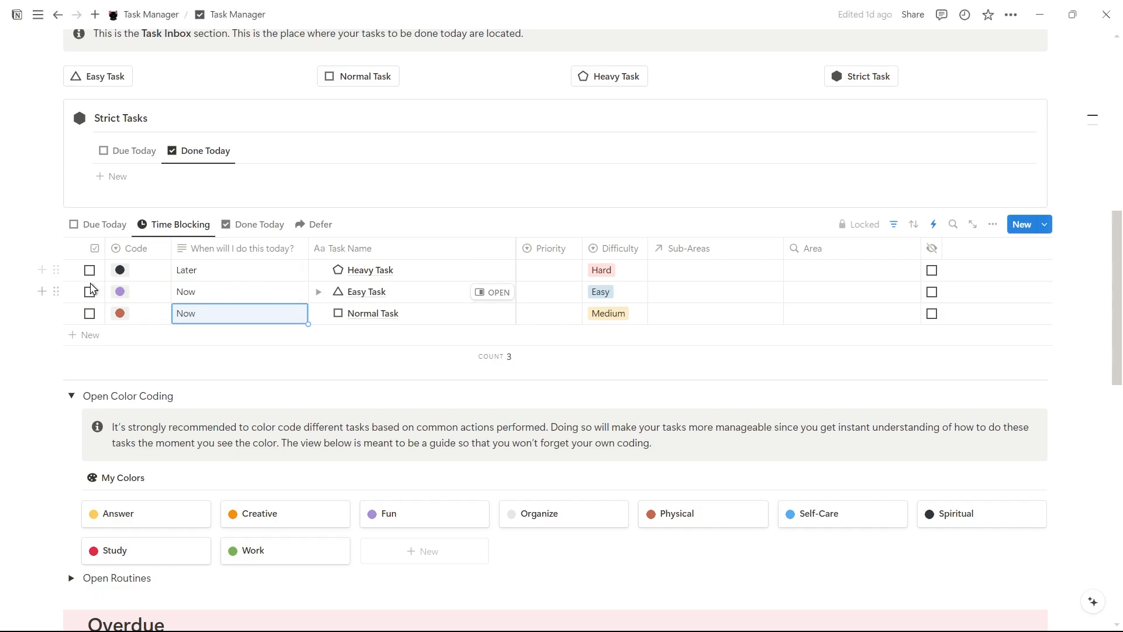
pyautogui.moveTo(62, 319); pyautogui.dragTo(68, 321)
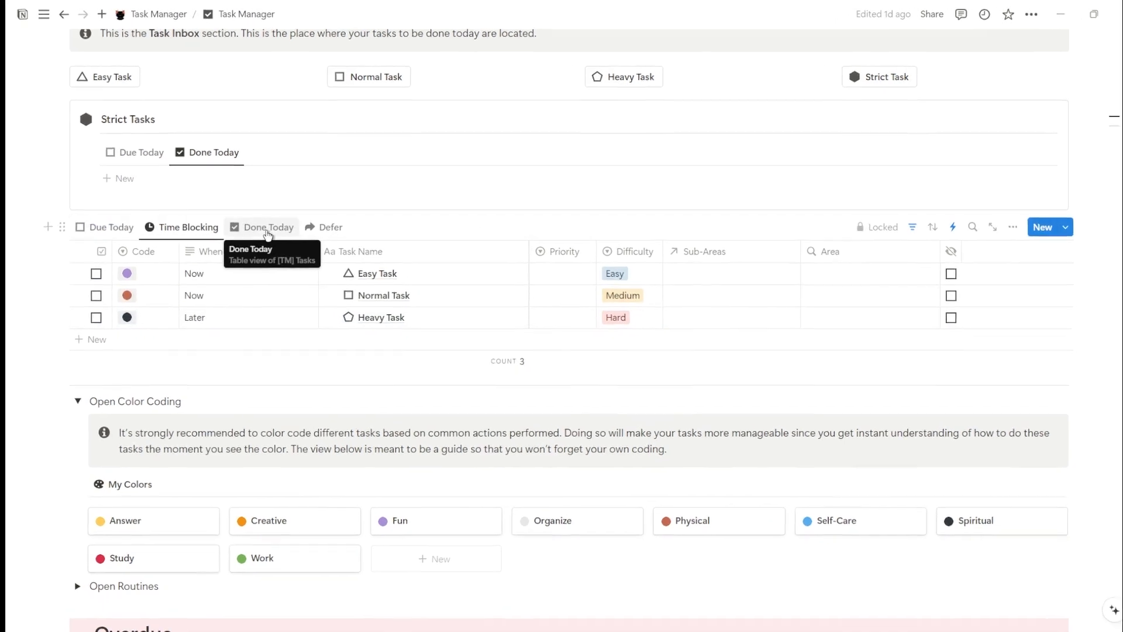
# - Look at the Done Today and Defer views of the task table, including the date picker for Normal Task's due date
pyautogui.click(258, 231)
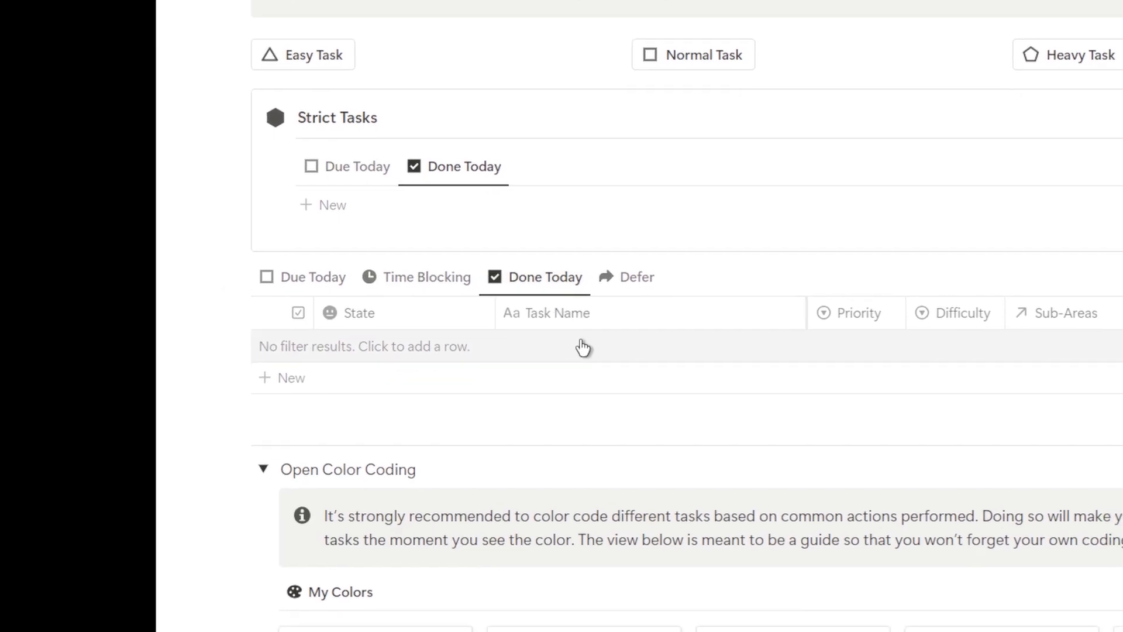
pyautogui.click(570, 313)
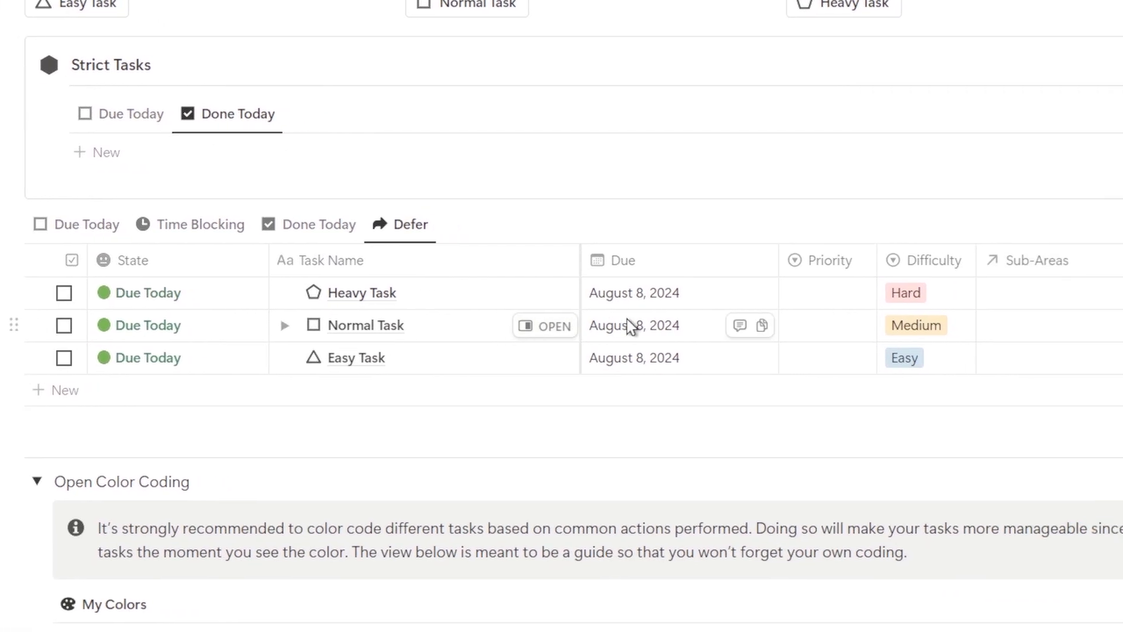
pyautogui.click(729, 332)
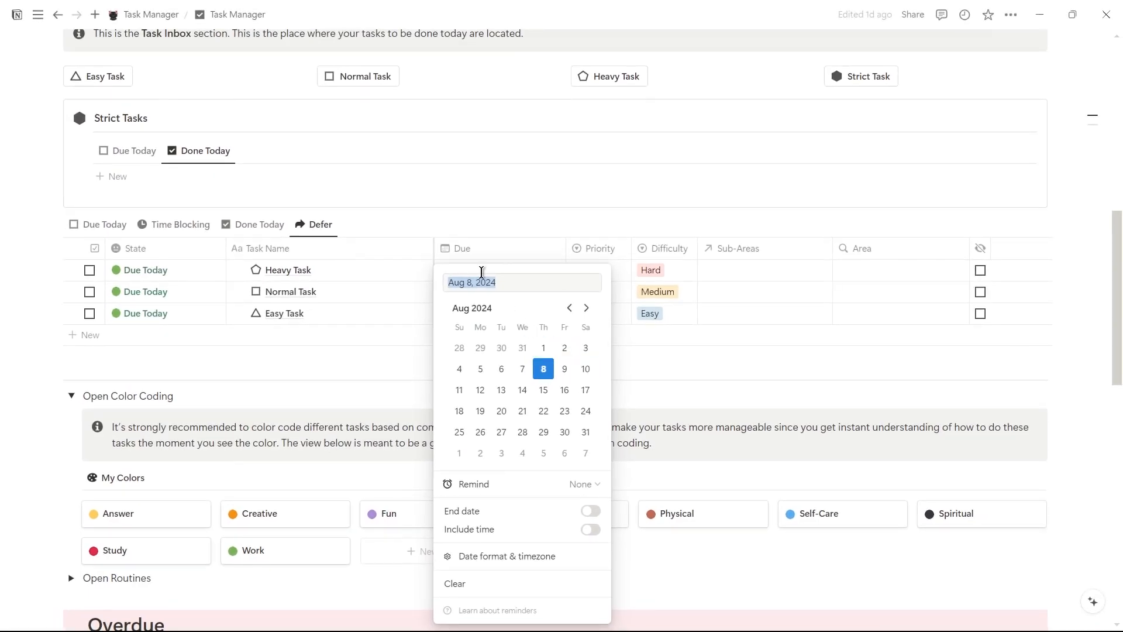
pyautogui.press('Escape')
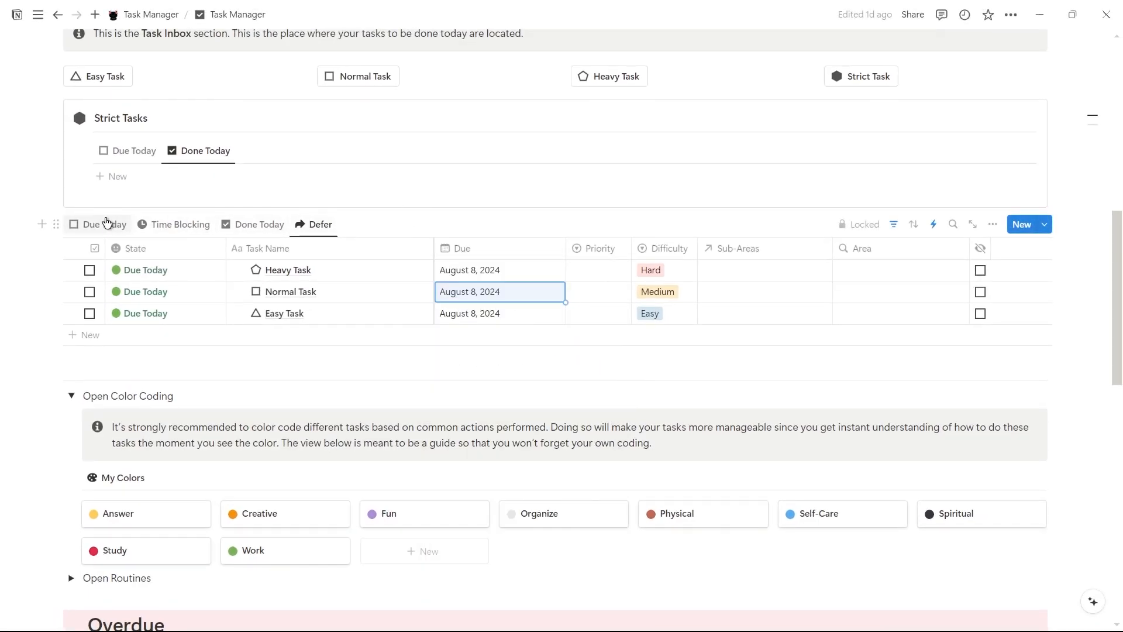
# - In the Due Today view, rename Easy Task to Done Task and Normal Task to Archived Task
pyautogui.click(107, 223)
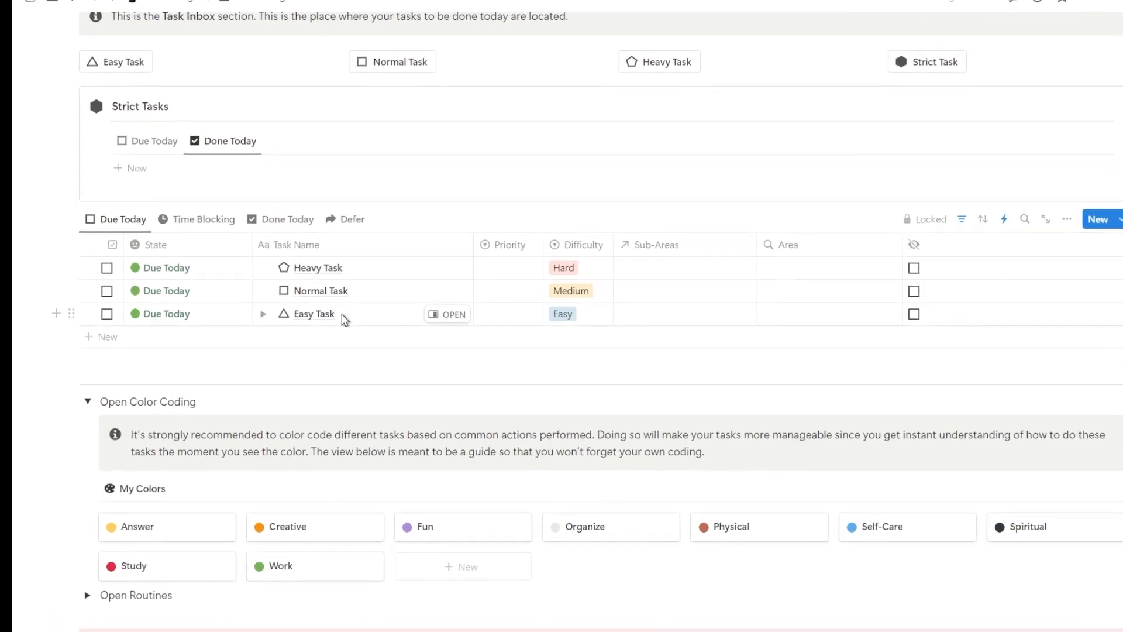
pyautogui.click(307, 313)
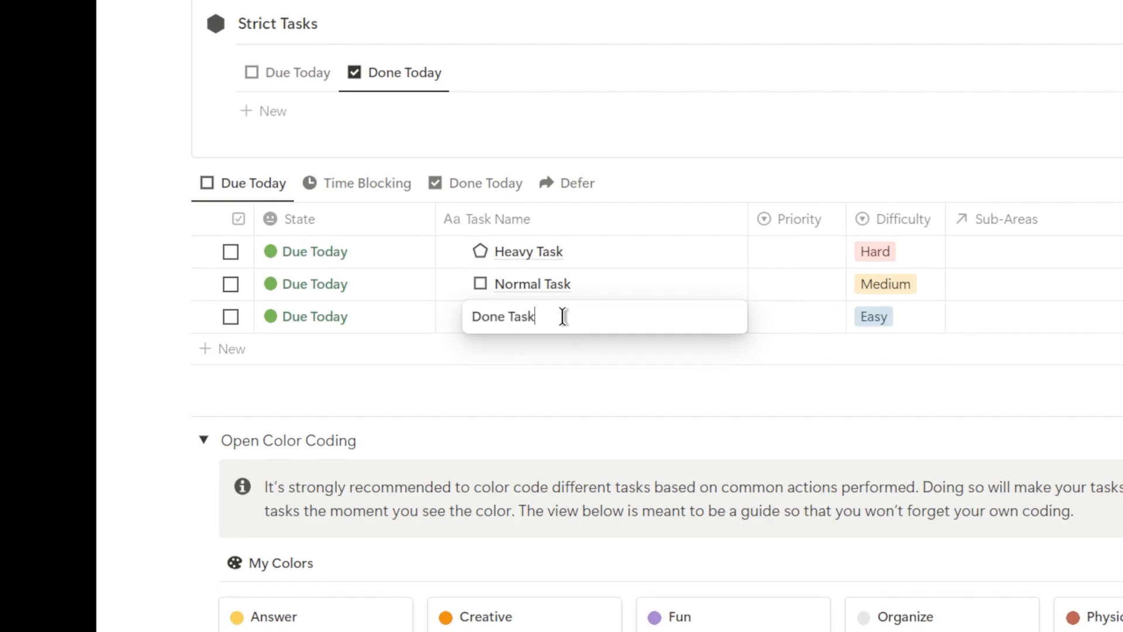
pyautogui.click(555, 285)
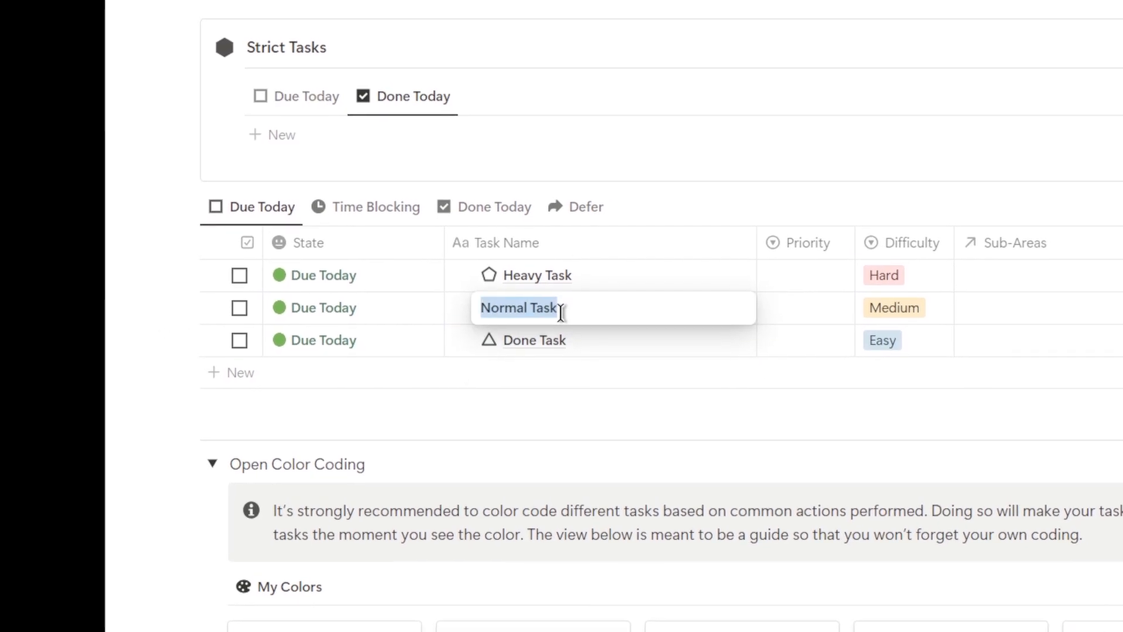
pyautogui.write('Archived')
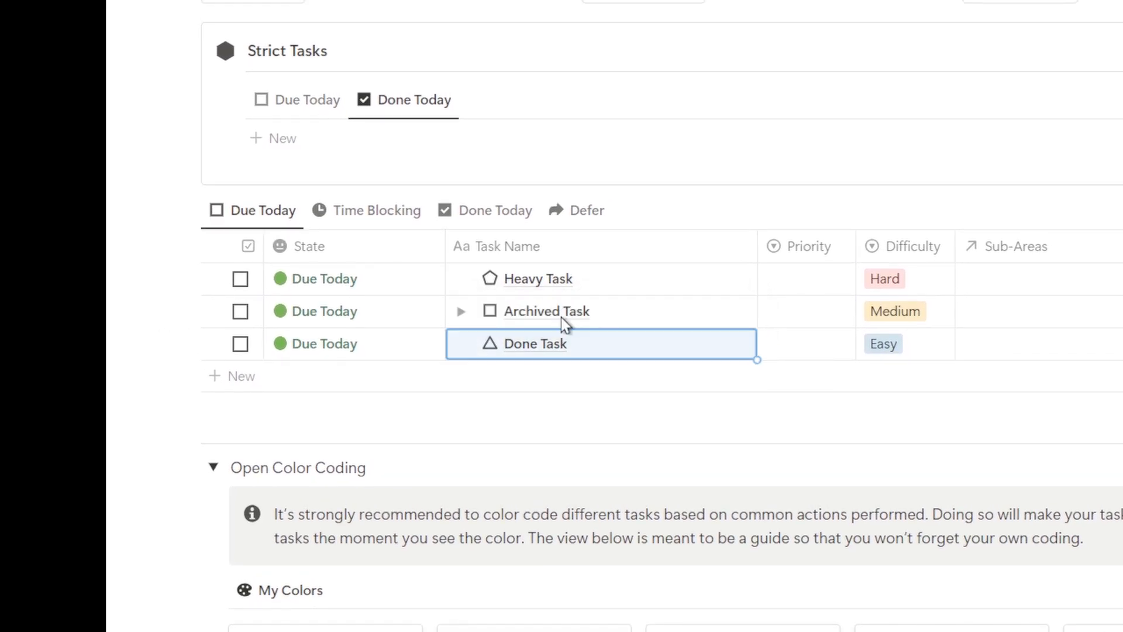
# - Link the Biology sub-area to Heavy Task
pyautogui.click(993, 274)
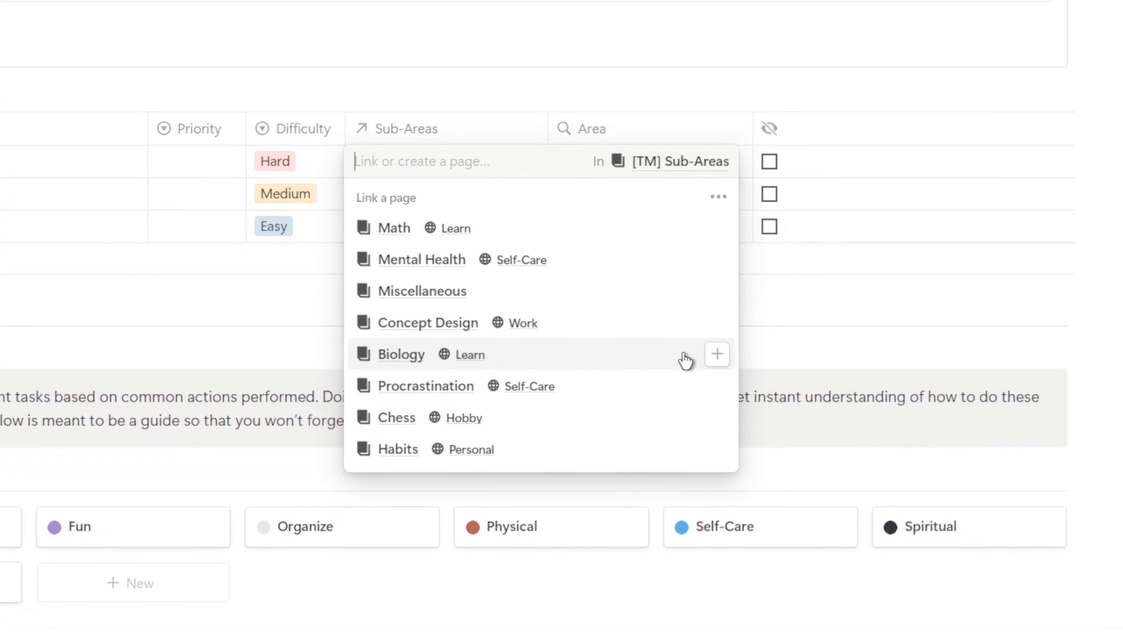
pyautogui.click(714, 355)
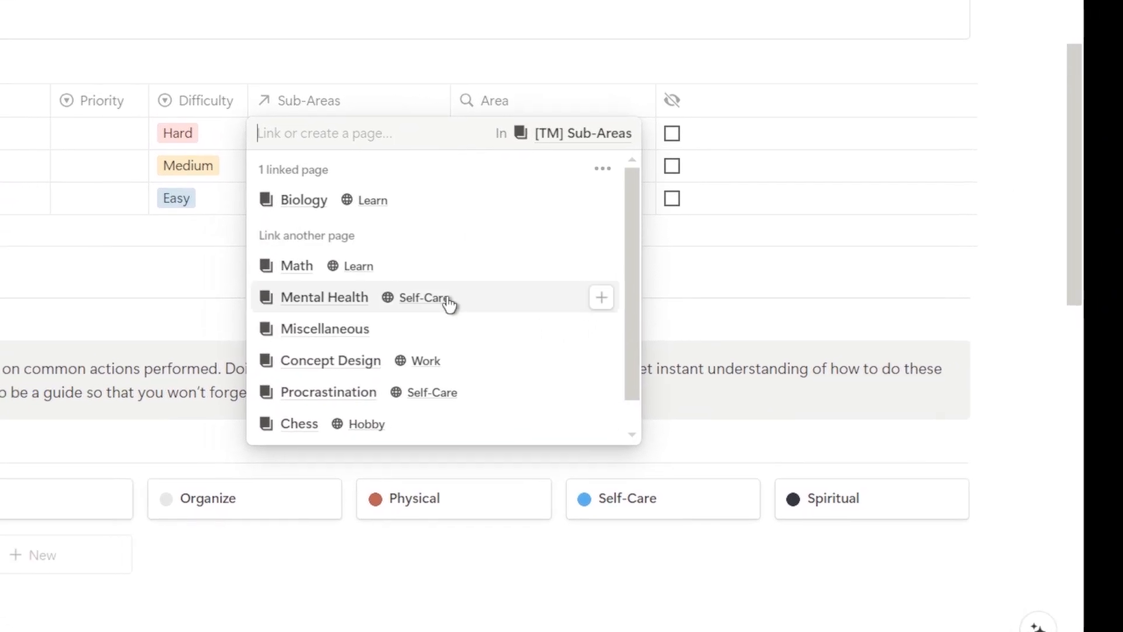
pyautogui.press('Escape')
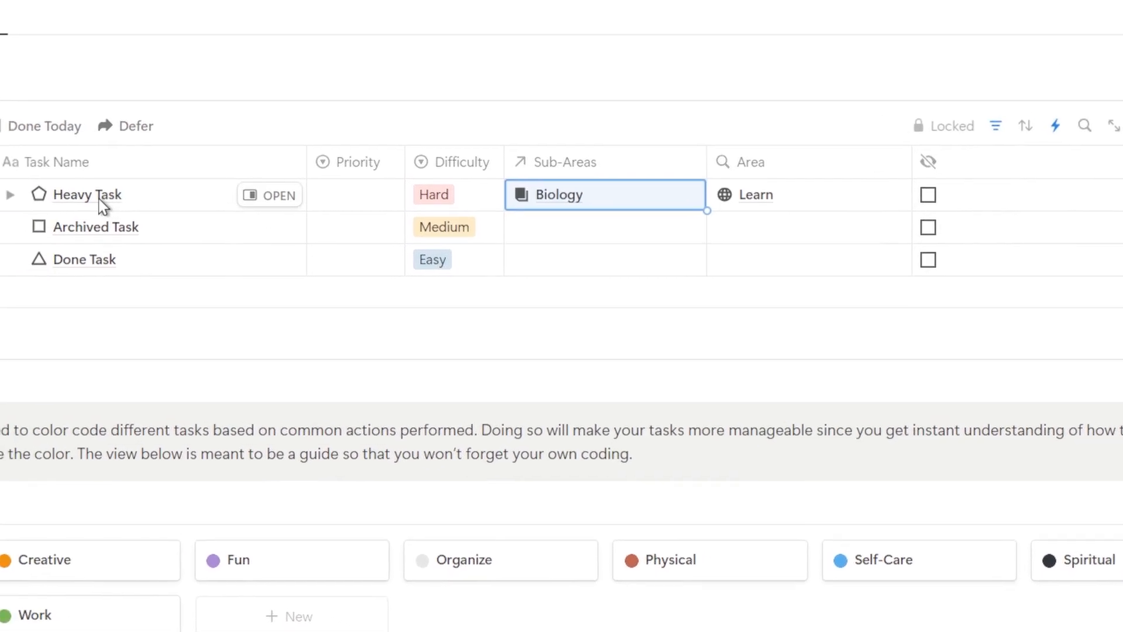
# - Rename Heavy Task to Biology Task in the Due Today view
pyautogui.click(100, 199)
pyautogui.hotkey('ctrl', 'a')
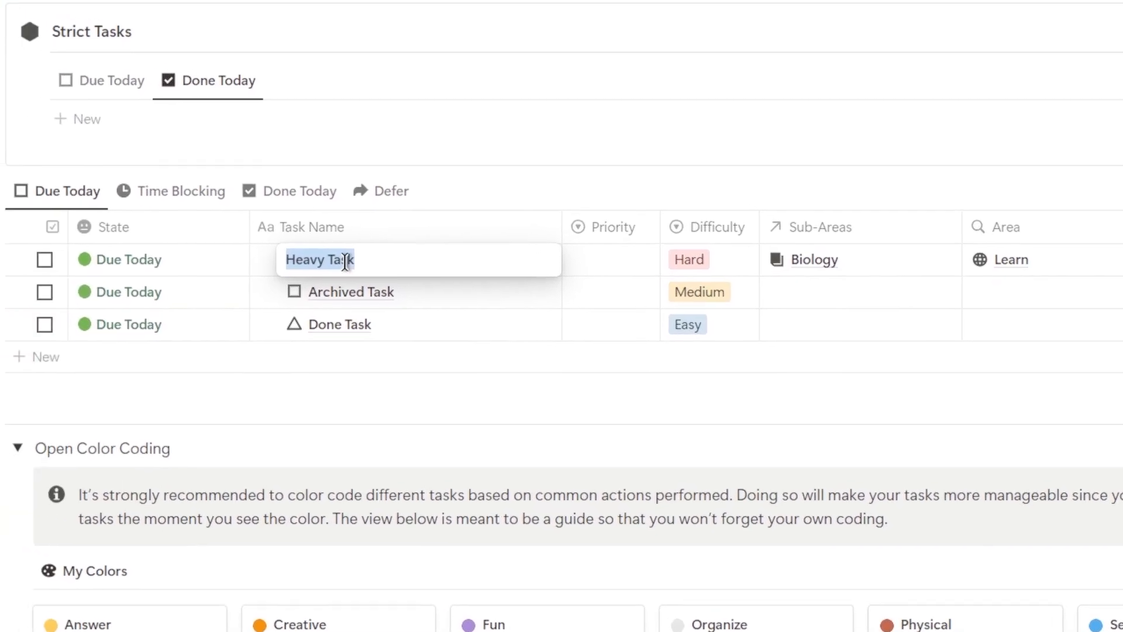
pyautogui.write('Biolo')
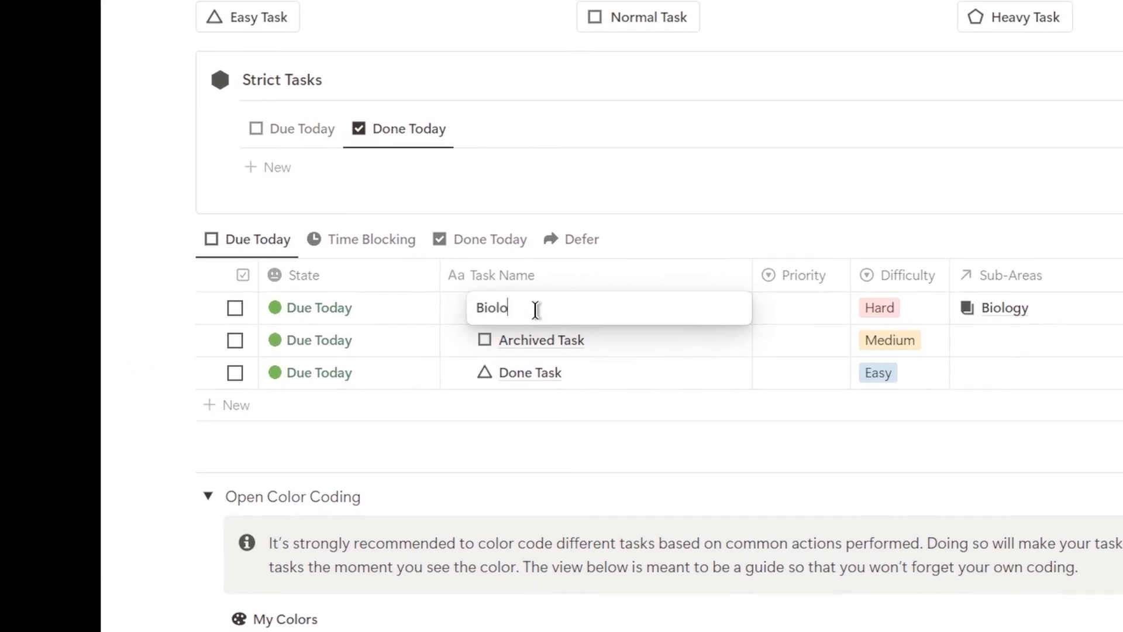
pyautogui.write('gy Task')
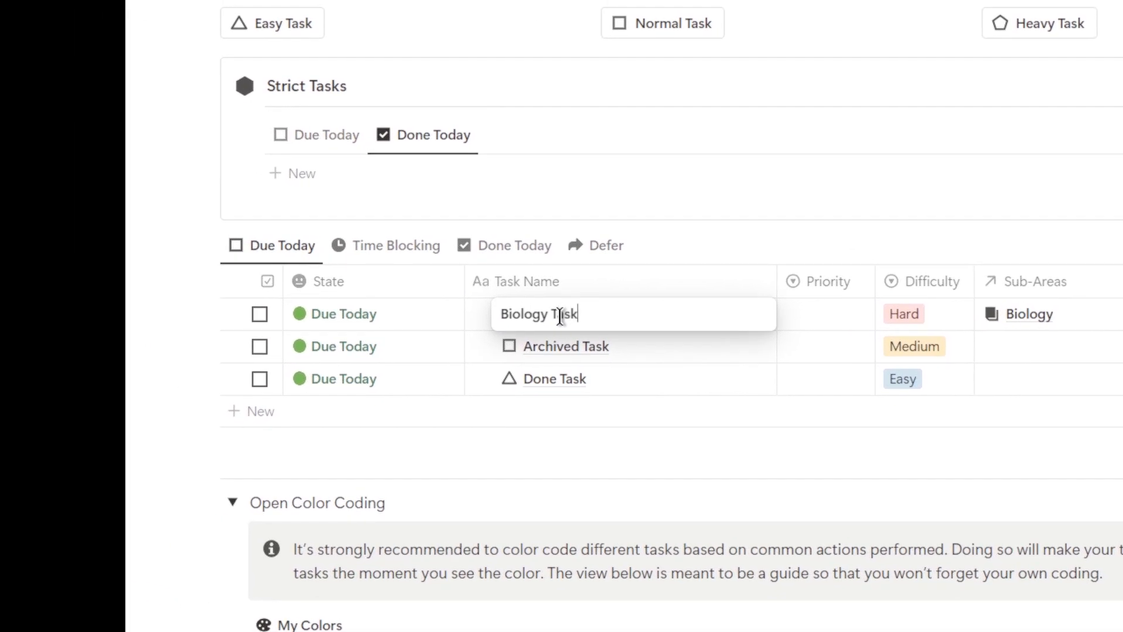
pyautogui.press('Return')
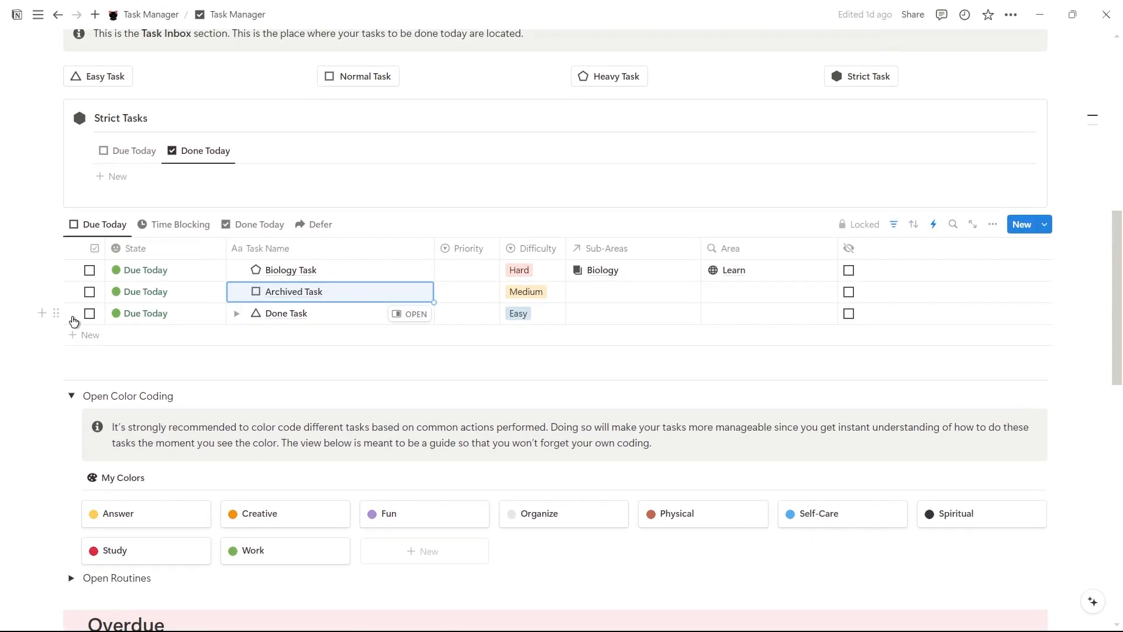
# - Mark Done Task as done and archive Archived Task, checking the Done Today view before returning to Due Today
pyautogui.click(88, 316)
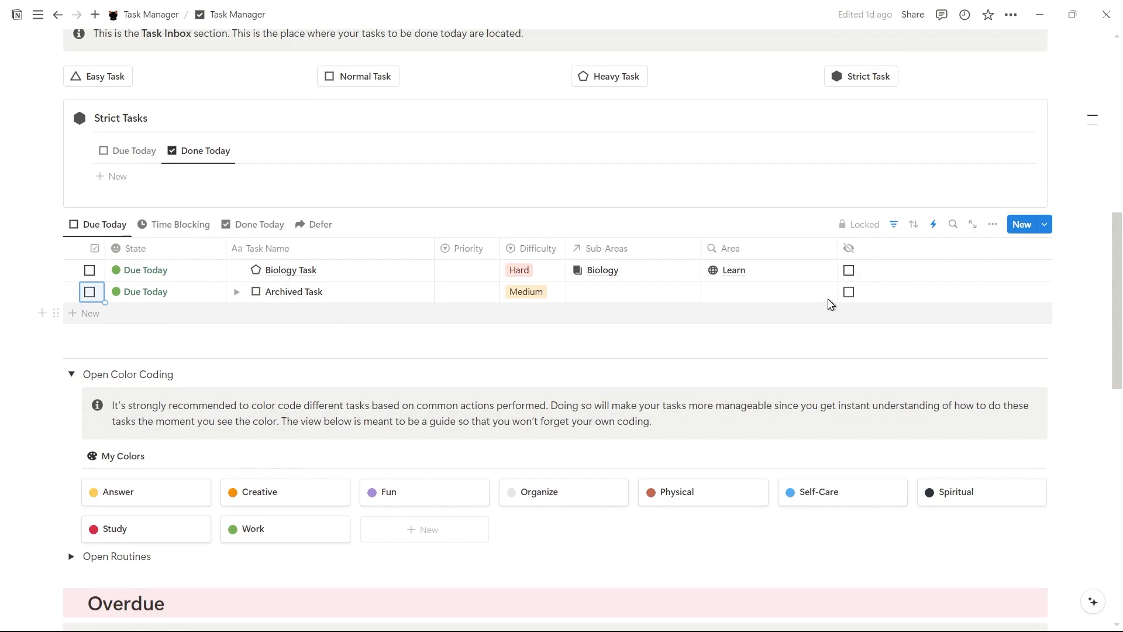
pyautogui.click(848, 292)
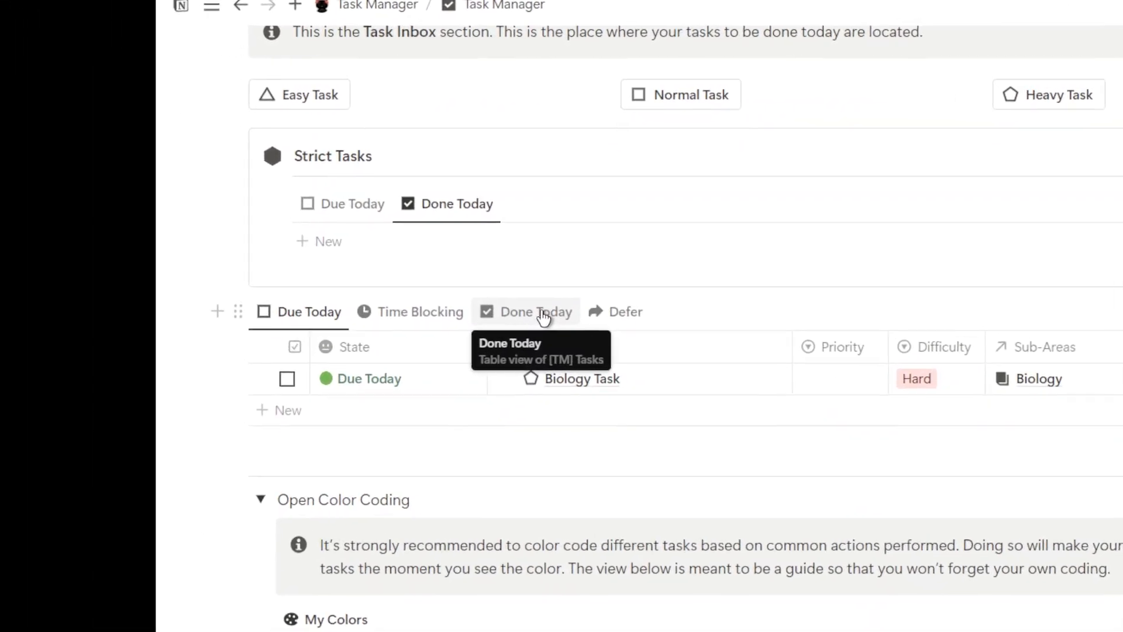
pyautogui.click(265, 228)
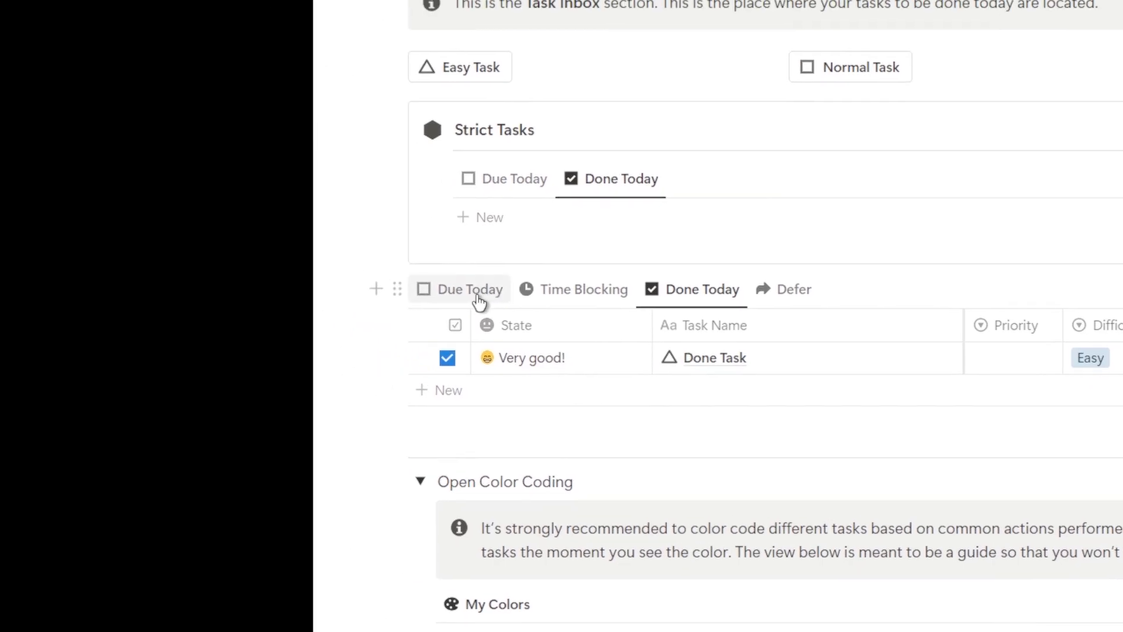
pyautogui.click(304, 254)
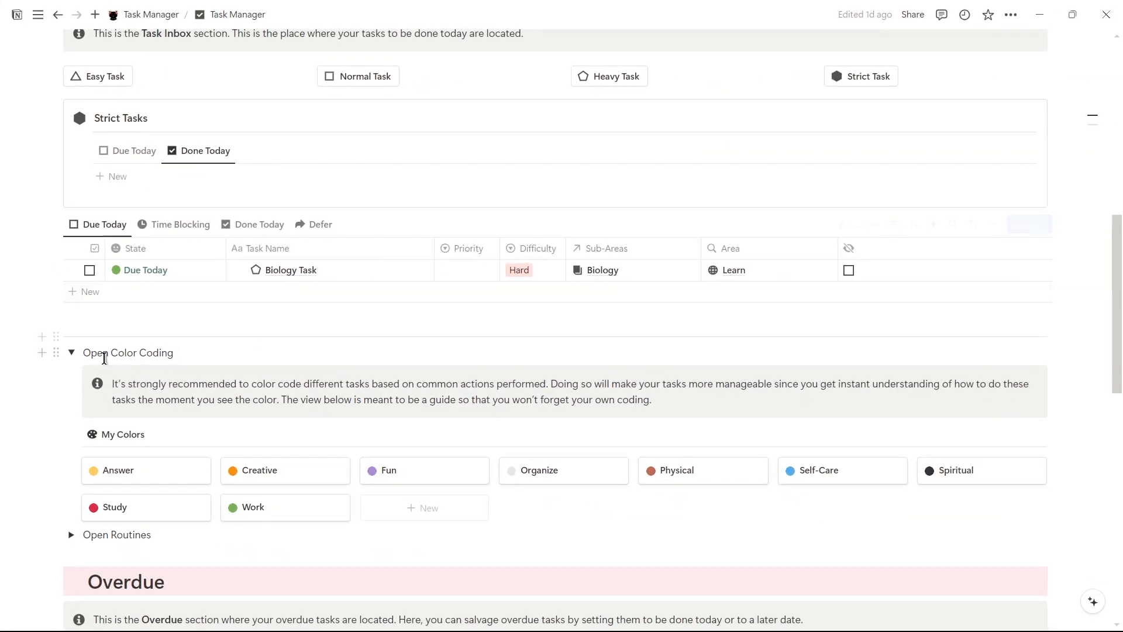
# - Collapse the color coding guide, and add the A Long Day routine to today's tasks with its sub-items expanded
pyautogui.click(71, 353)
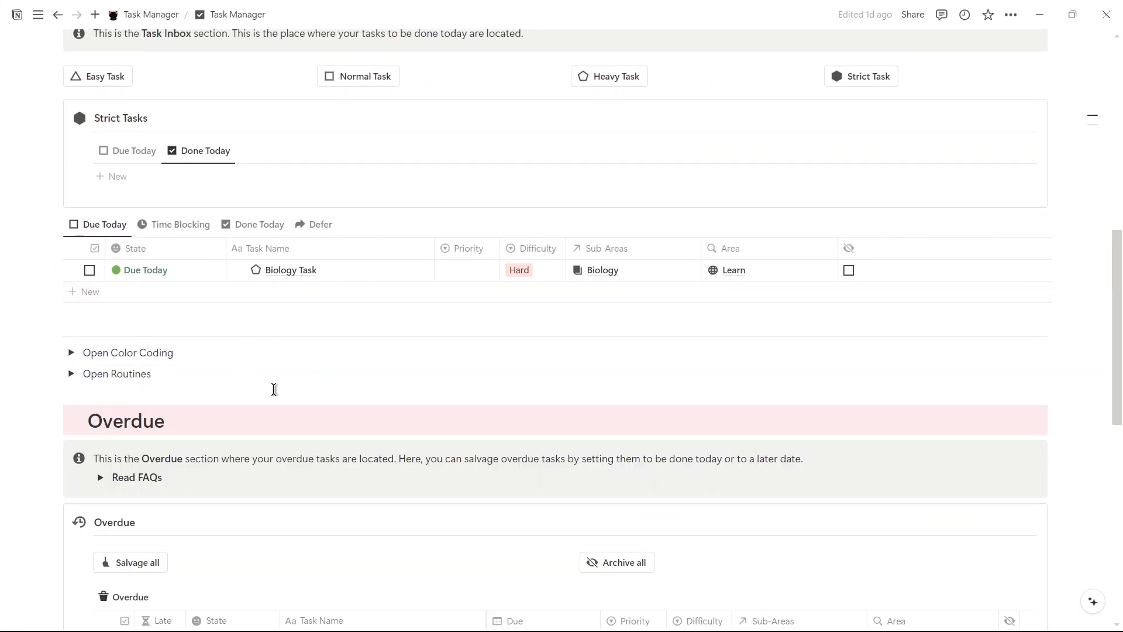
pyautogui.click(70, 374)
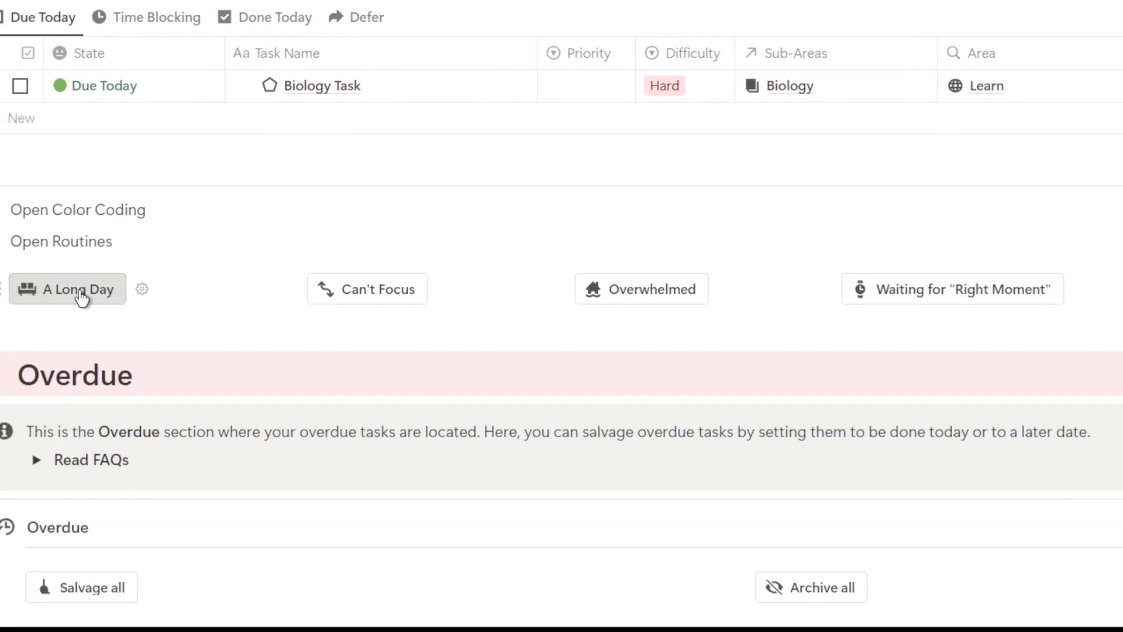
pyautogui.click(83, 295)
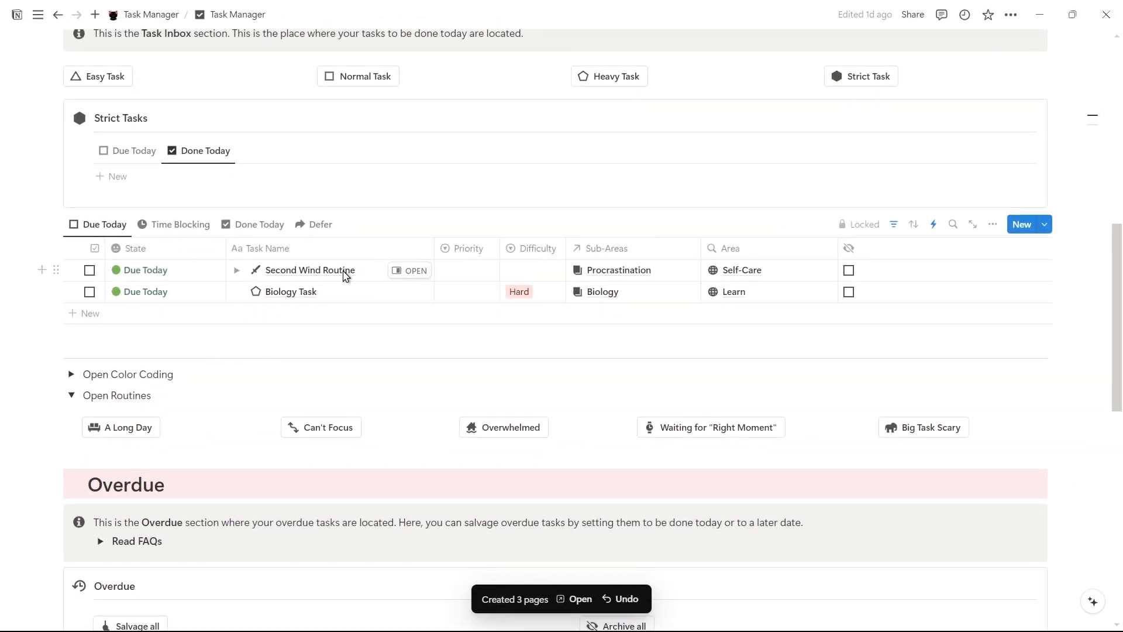
pyautogui.click(237, 270)
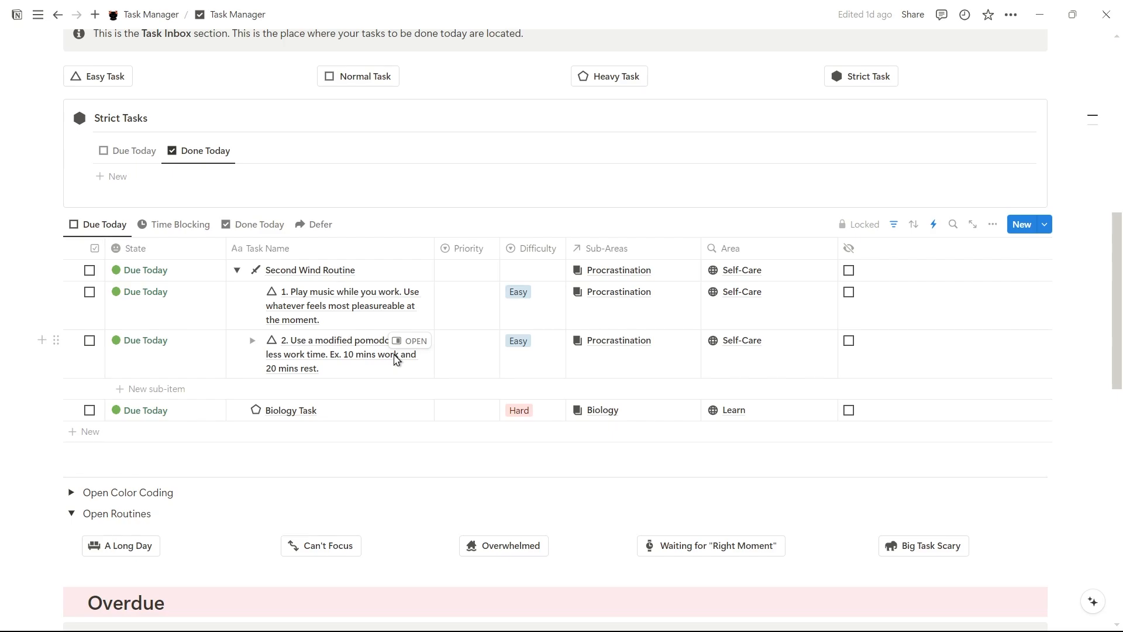
# - In the Overdue section, mark the Sample Overdue Task due August 7, 2024 as done and archive the one due August 6
pyautogui.scroll(-5, 395, 357)
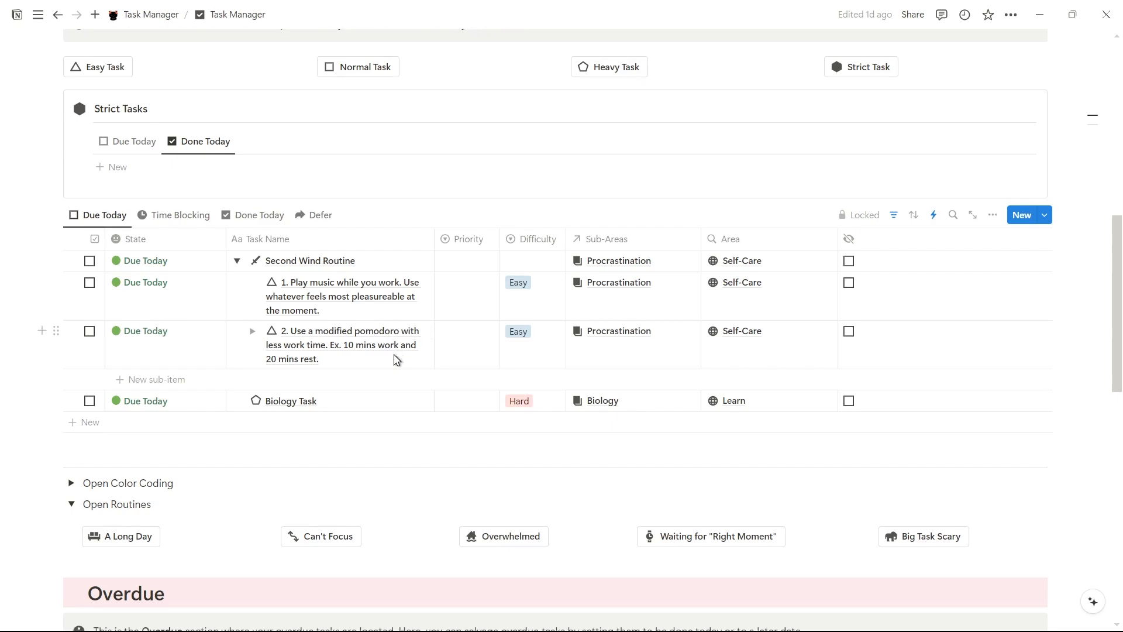
pyautogui.scroll(-1, 395, 355)
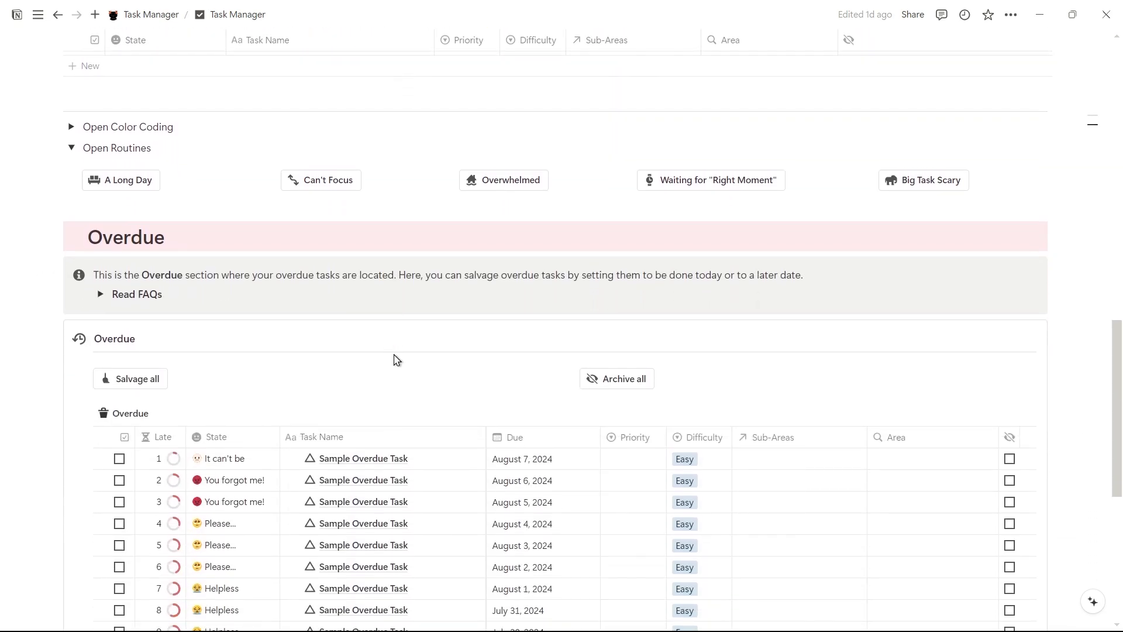
pyautogui.scroll(-1, 395, 358)
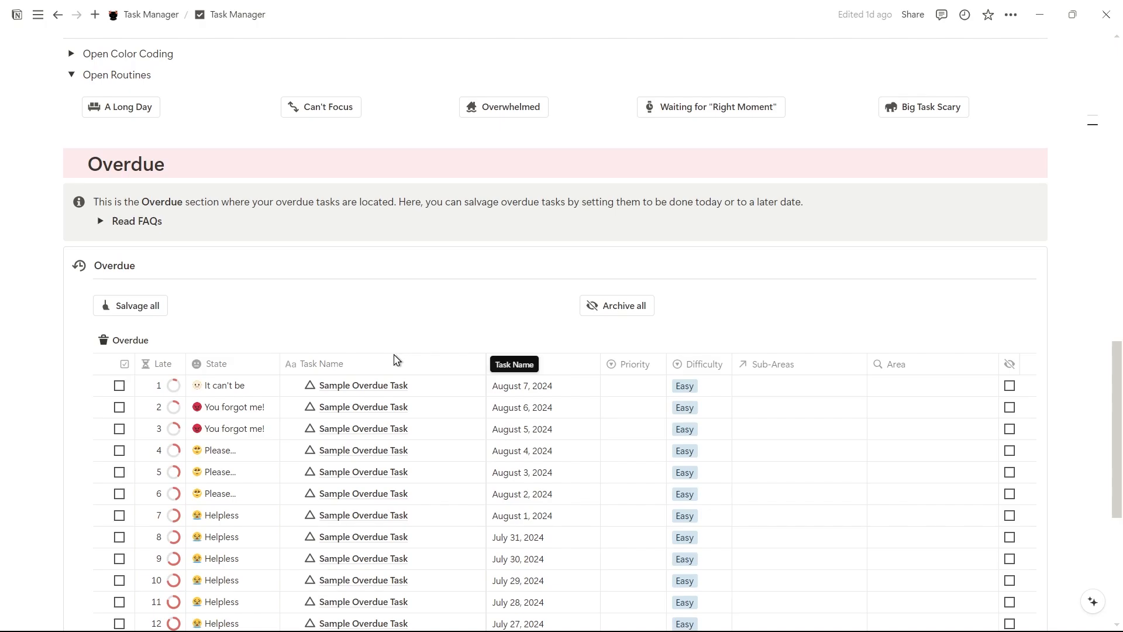
pyautogui.scroll(-2, 397, 359)
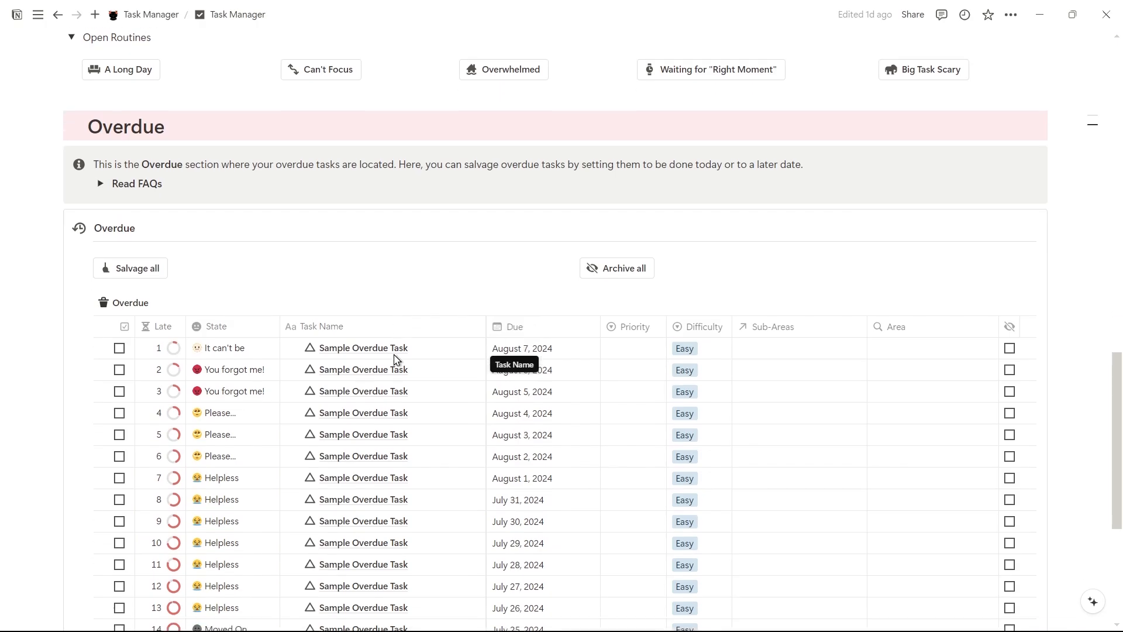
pyautogui.scroll(-2, 520, 331)
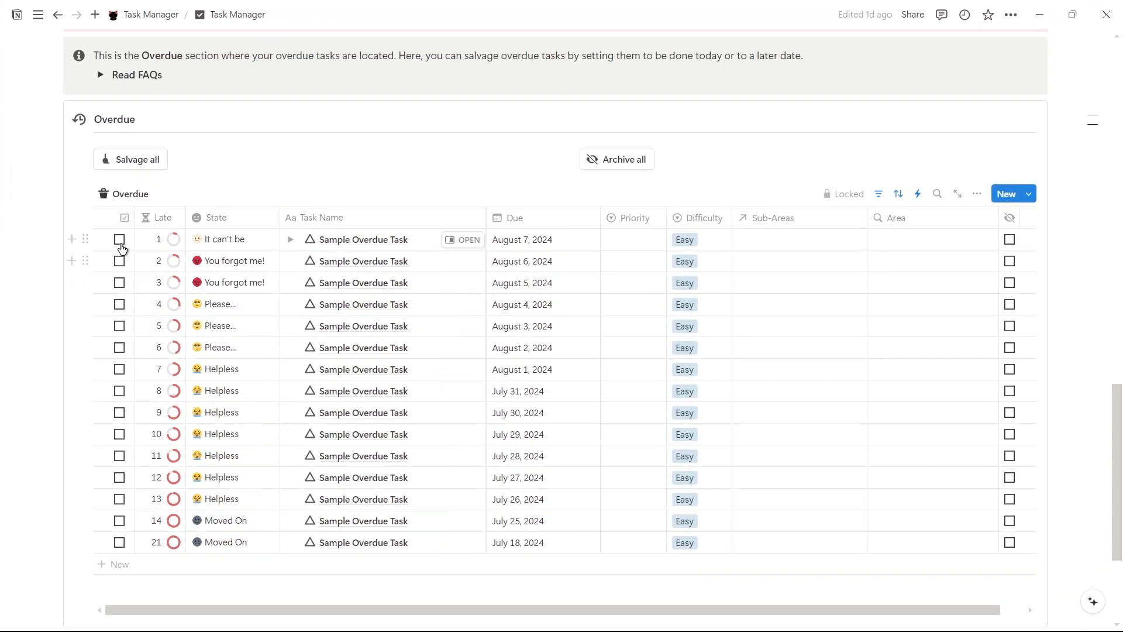
pyautogui.click(120, 243)
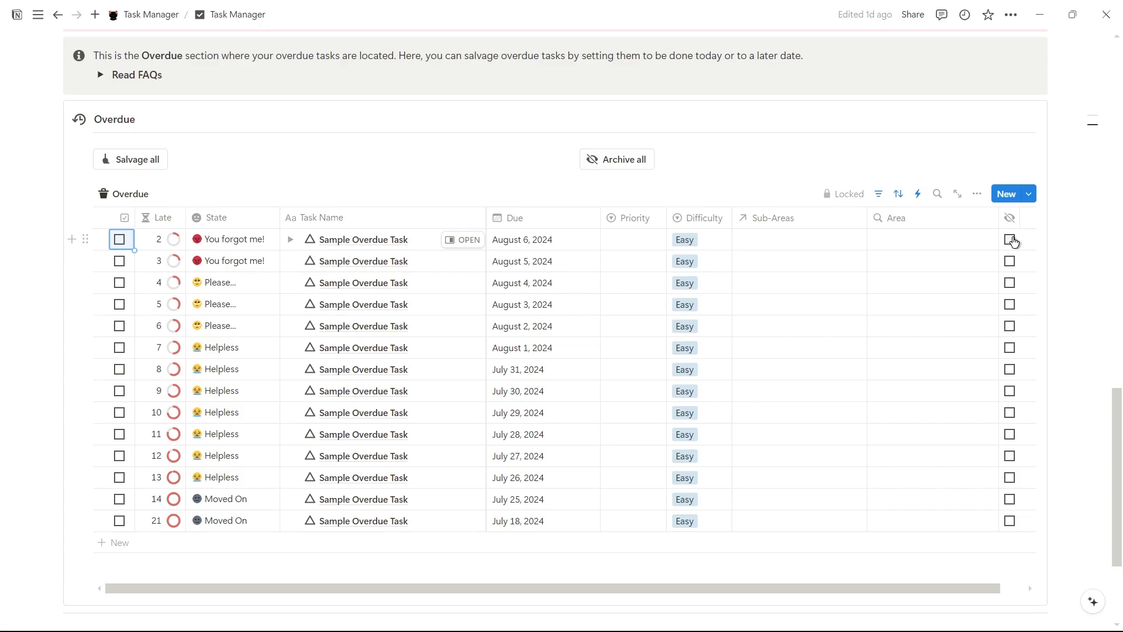
pyautogui.click(1010, 240)
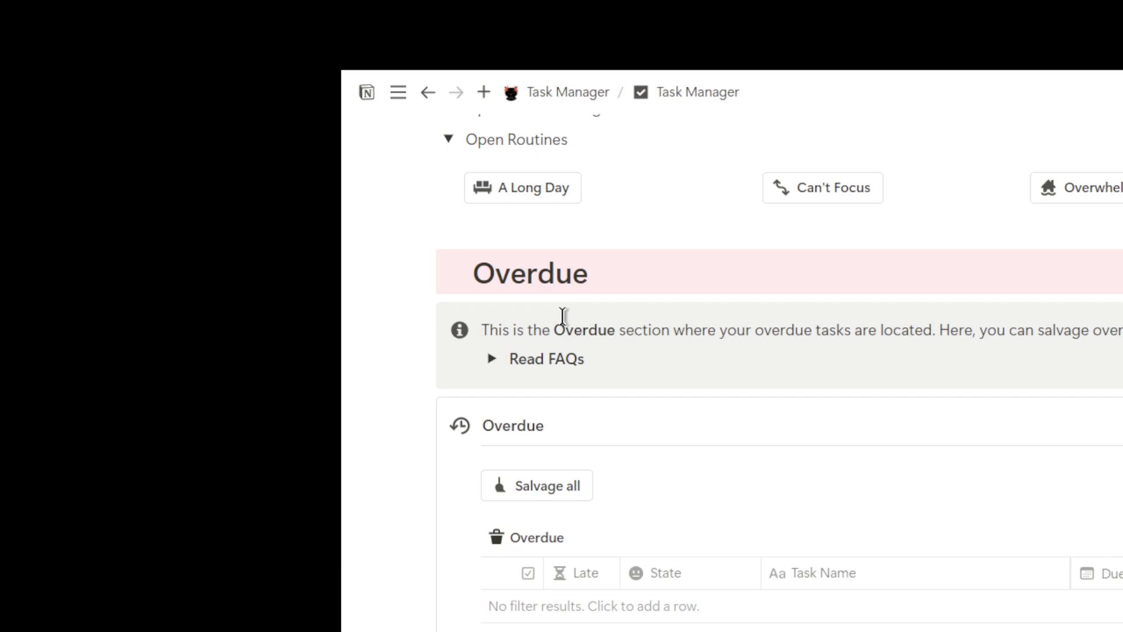
# - Look over the salvaged overdue tasks in the Due Today task table
pyautogui.scroll(15, 563, 316)
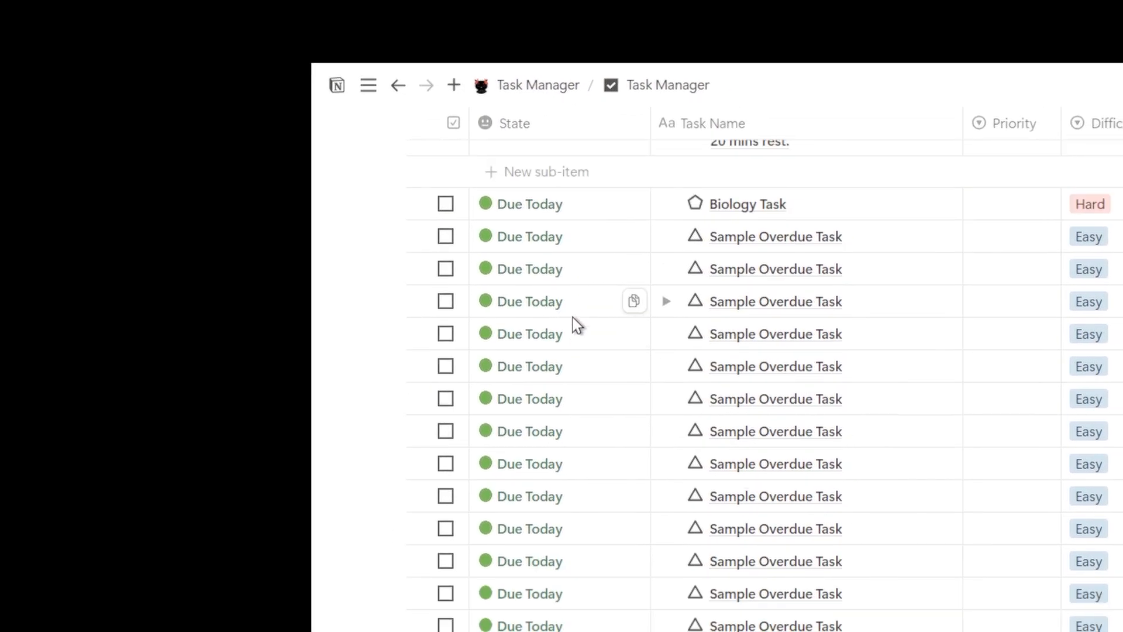
pyautogui.scroll(2, 585, 363)
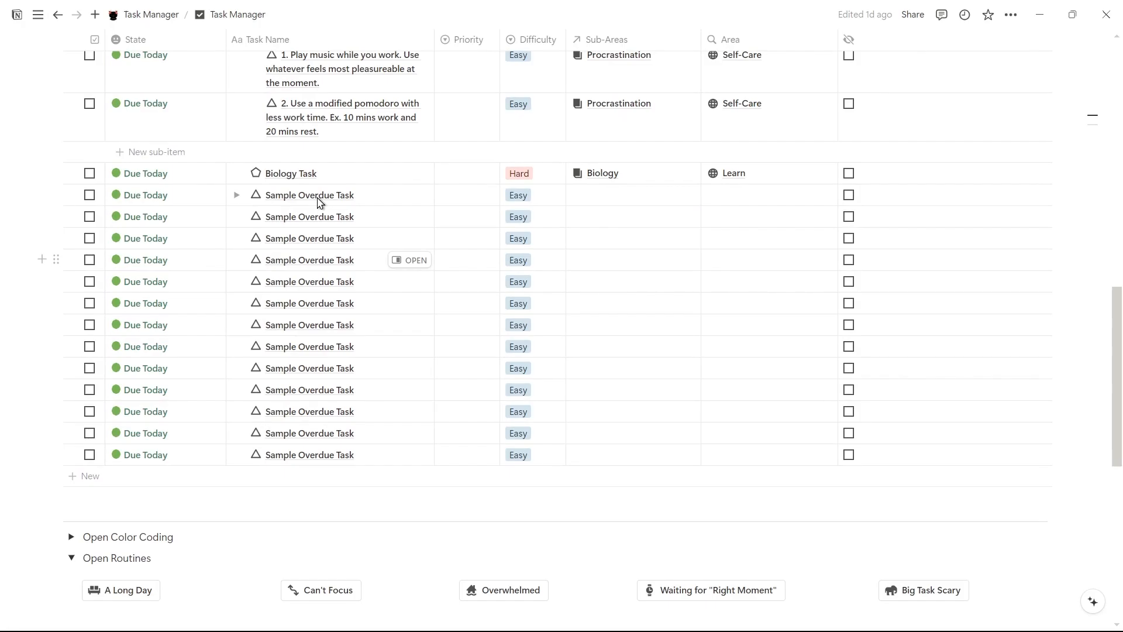
pyautogui.scroll(-6, 318, 202)
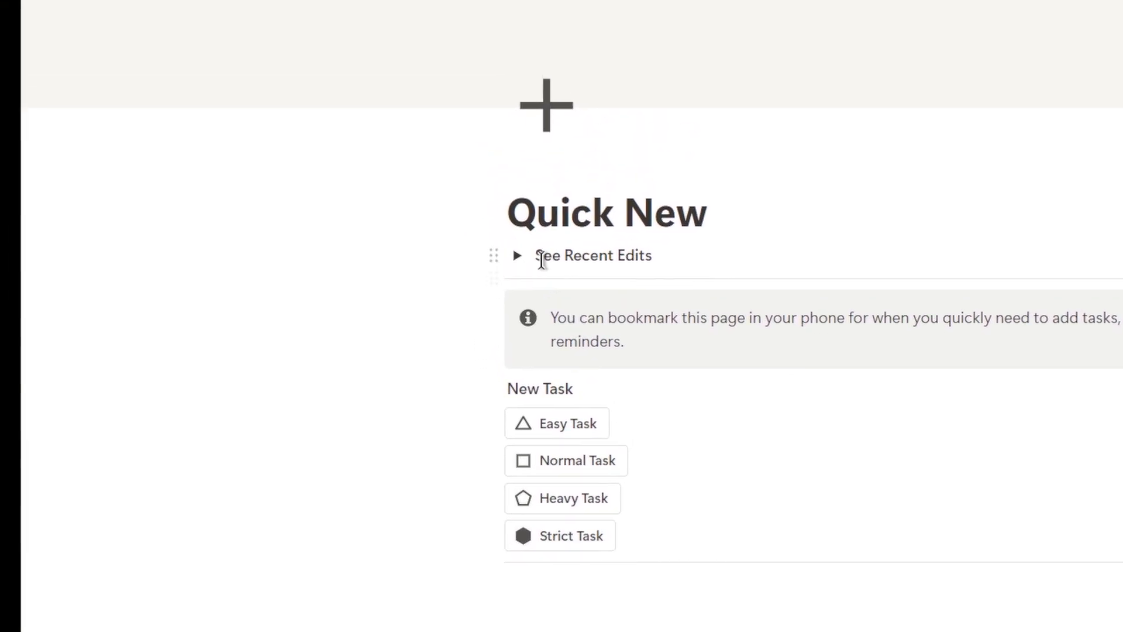
# - Open the Process page and look through the tasks and notes made today and the Clean Up section
pyautogui.click(490, 65)
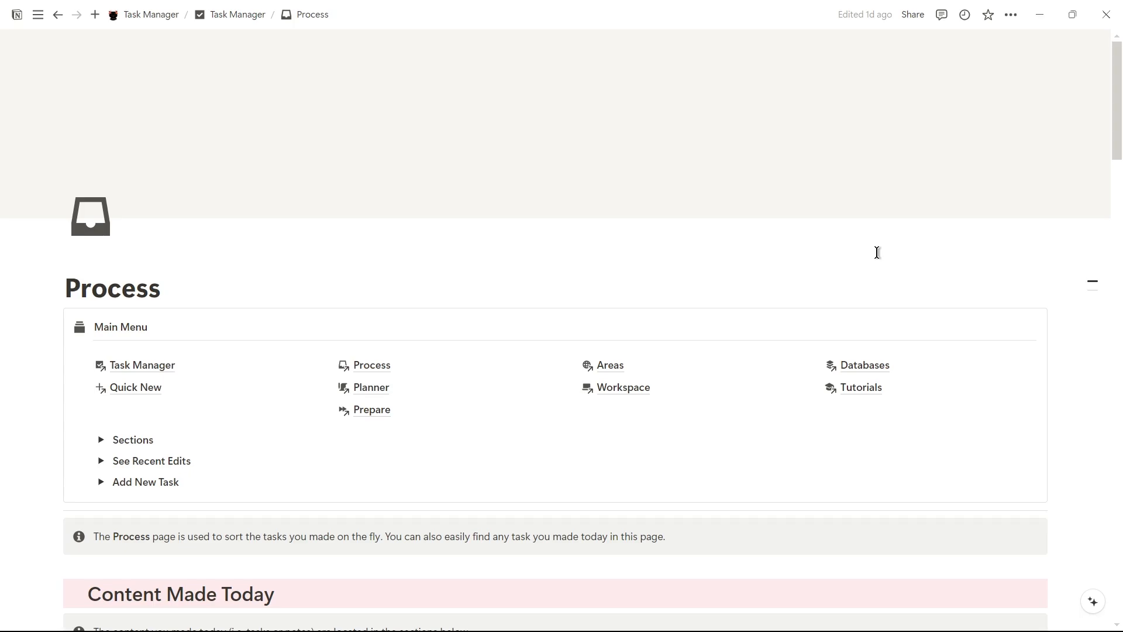
pyautogui.scroll(-10, 876, 252)
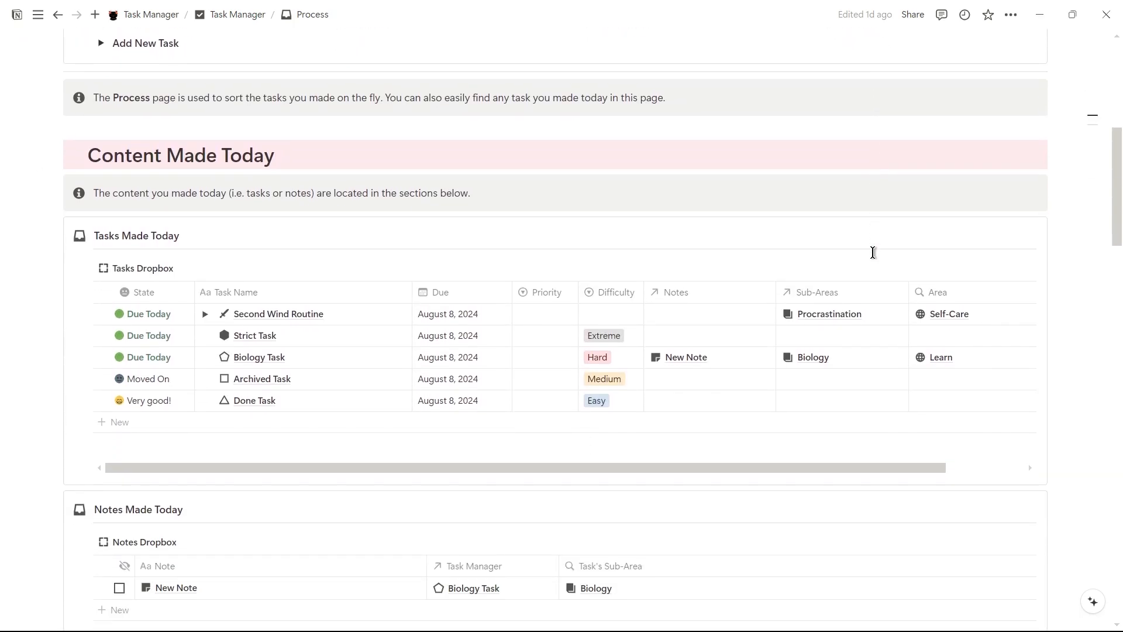
pyautogui.scroll(-1, 873, 258)
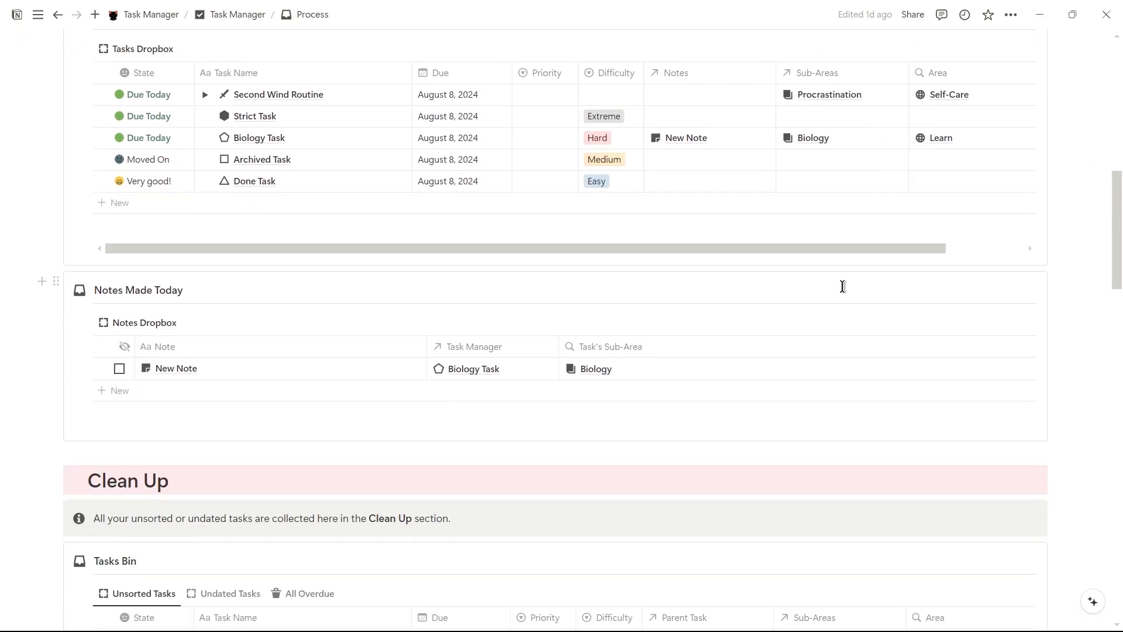
pyautogui.scroll(-5, 842, 286)
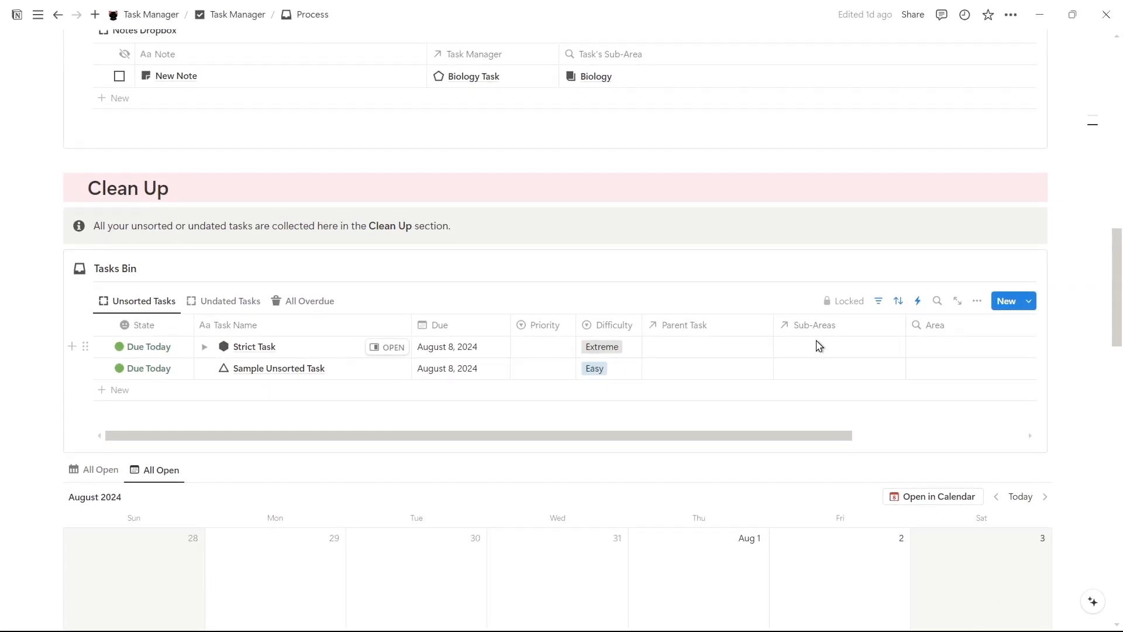
# - Show the undated tasks in the Tasks Bin and schedule Sample Undated Task for August 9 on the All Open calendar
pyautogui.click(245, 312)
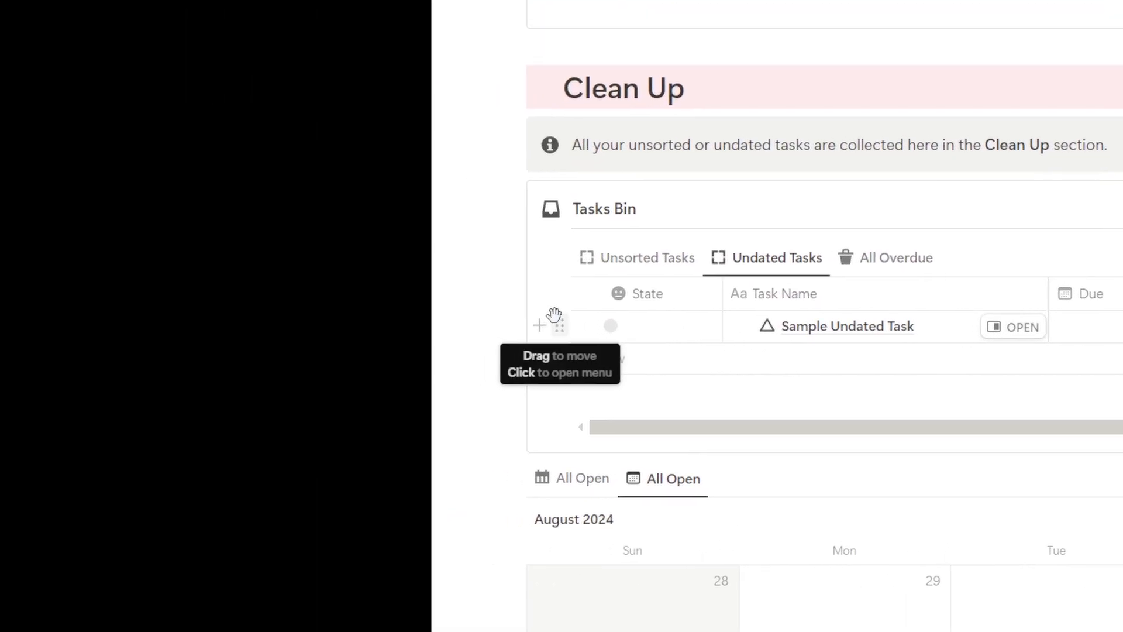
pyautogui.moveTo(90, 315); pyautogui.dragTo(457, 423)
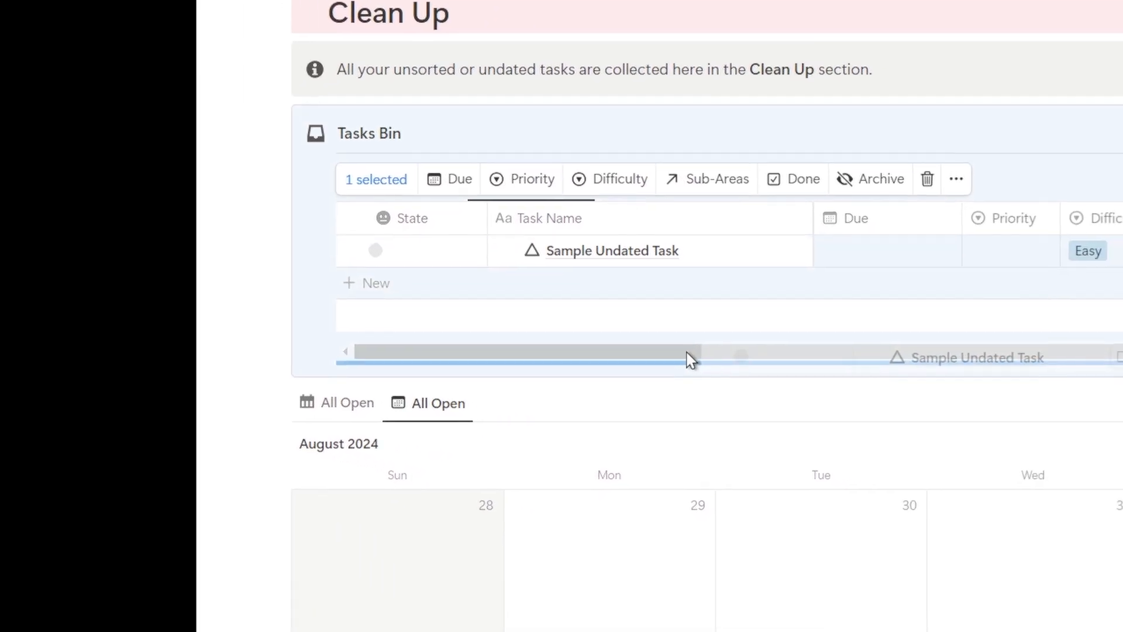
pyautogui.moveTo(689, 355); pyautogui.dragTo(591, 323)
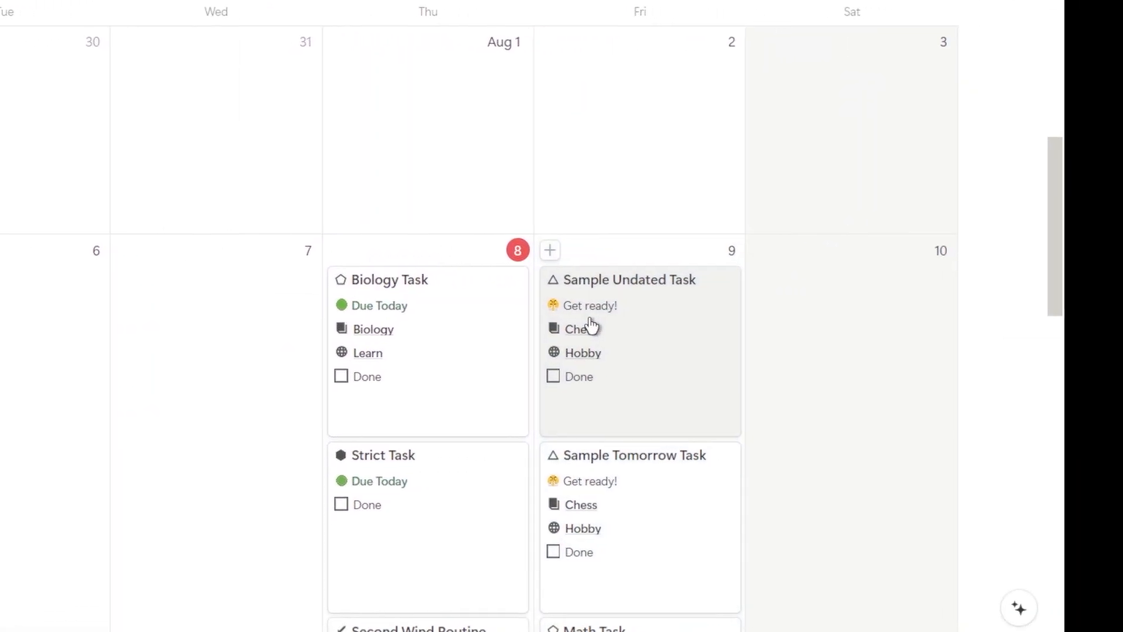
pyautogui.moveTo(739, 319); pyautogui.dragTo(841, 325)
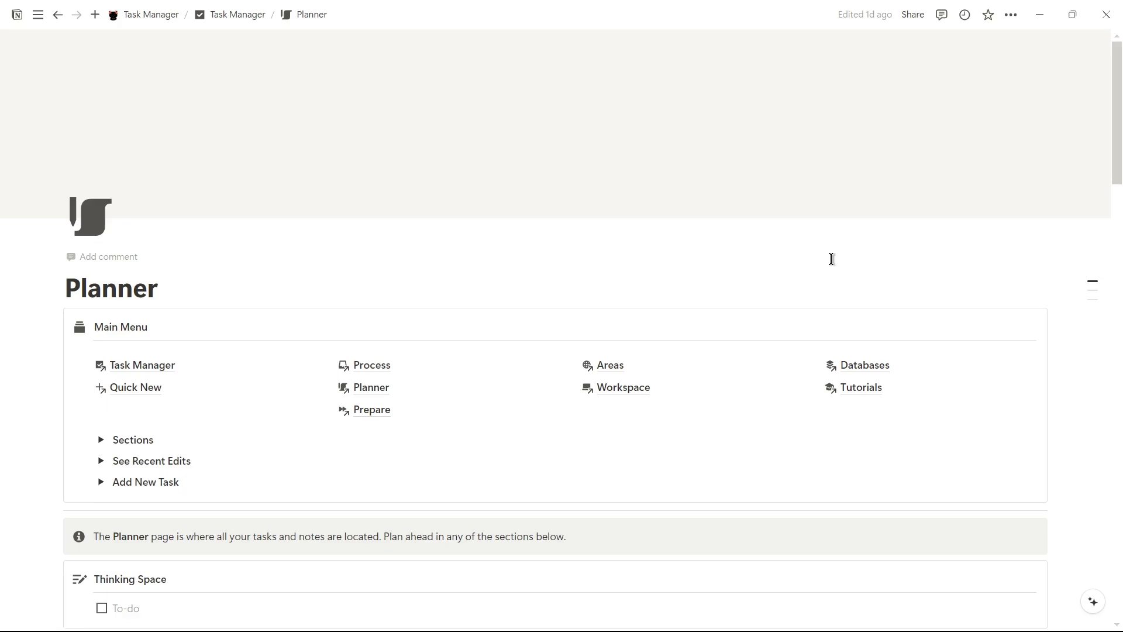
# - On the Planner page, look inside the Sections and See Recent Edits toggles, collapse them, and expand Add New Task
pyautogui.scroll(-3, 831, 259)
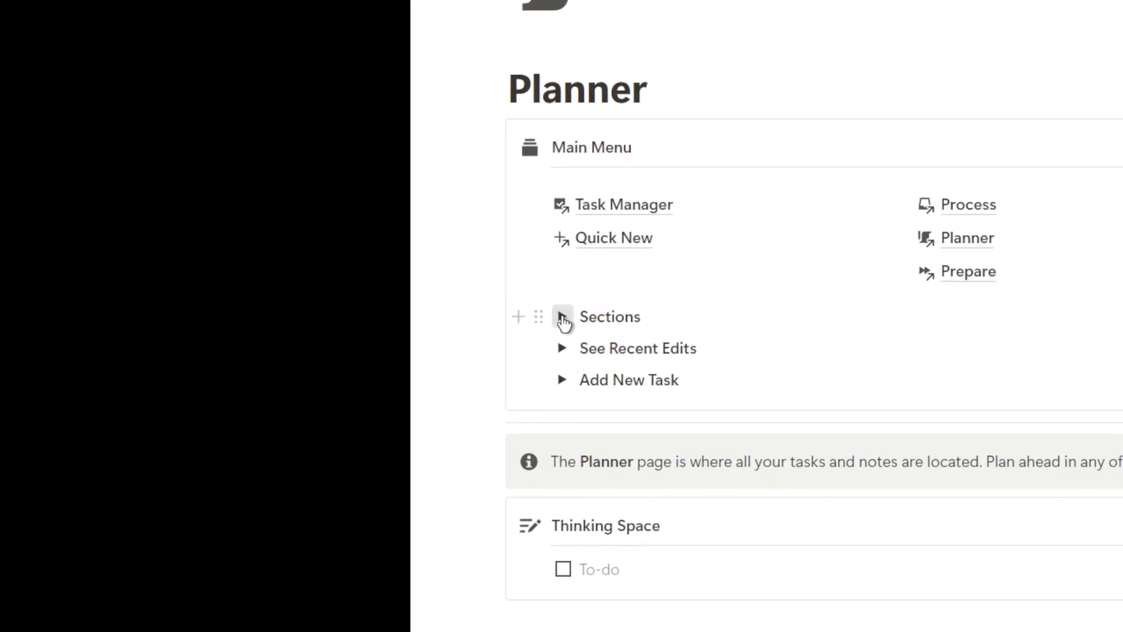
pyautogui.click(563, 319)
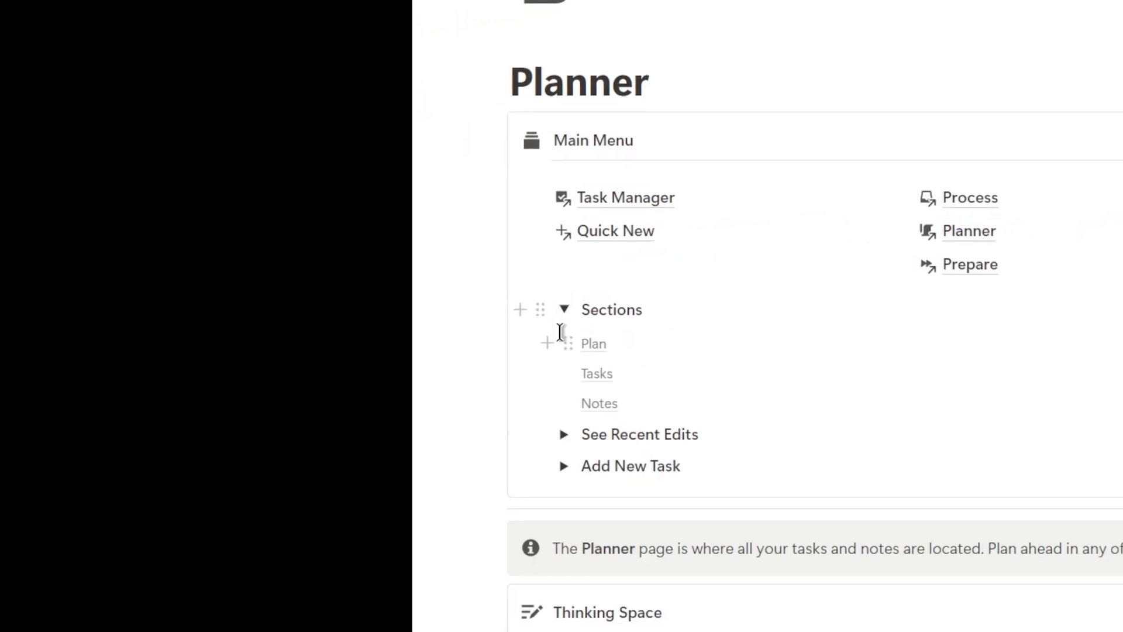
pyautogui.click(562, 317)
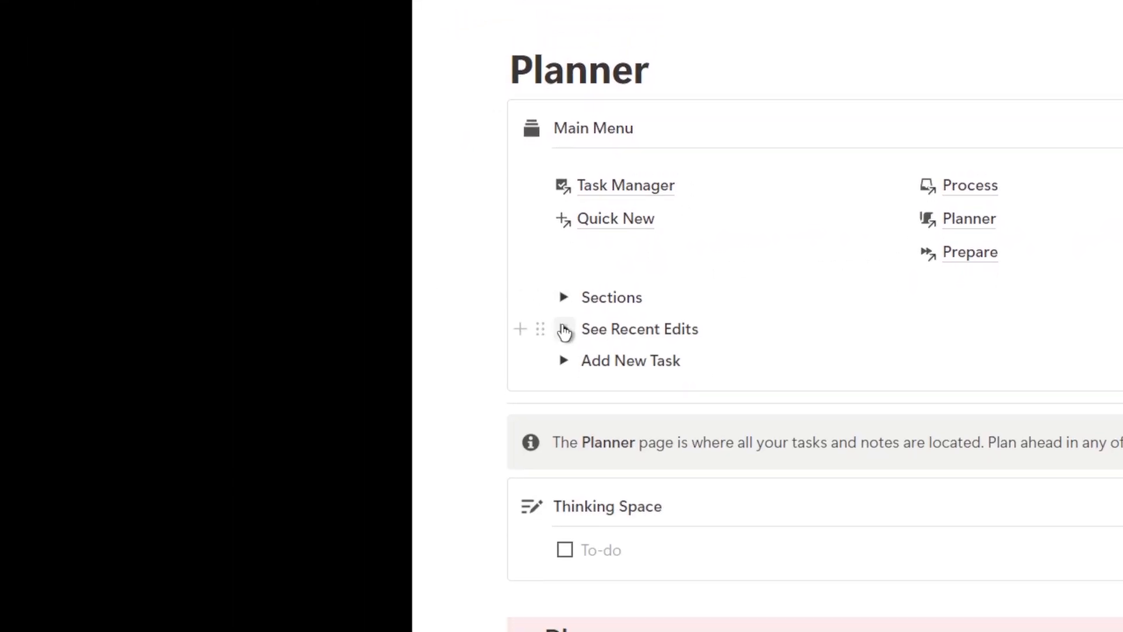
pyautogui.click(565, 337)
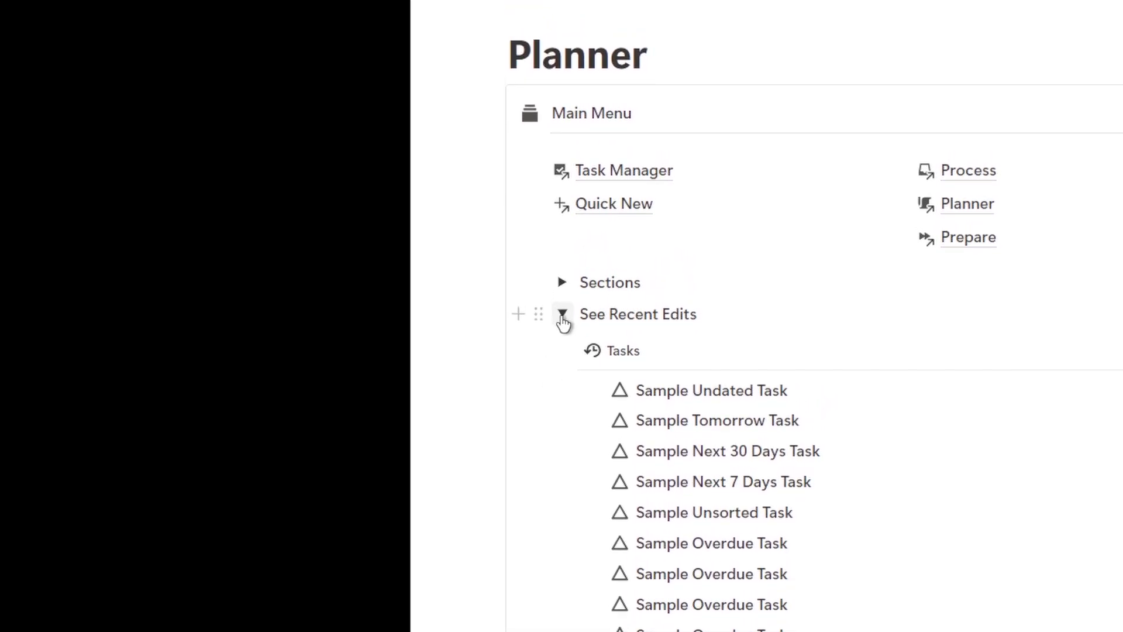
pyautogui.click(563, 315)
pyautogui.click(562, 348)
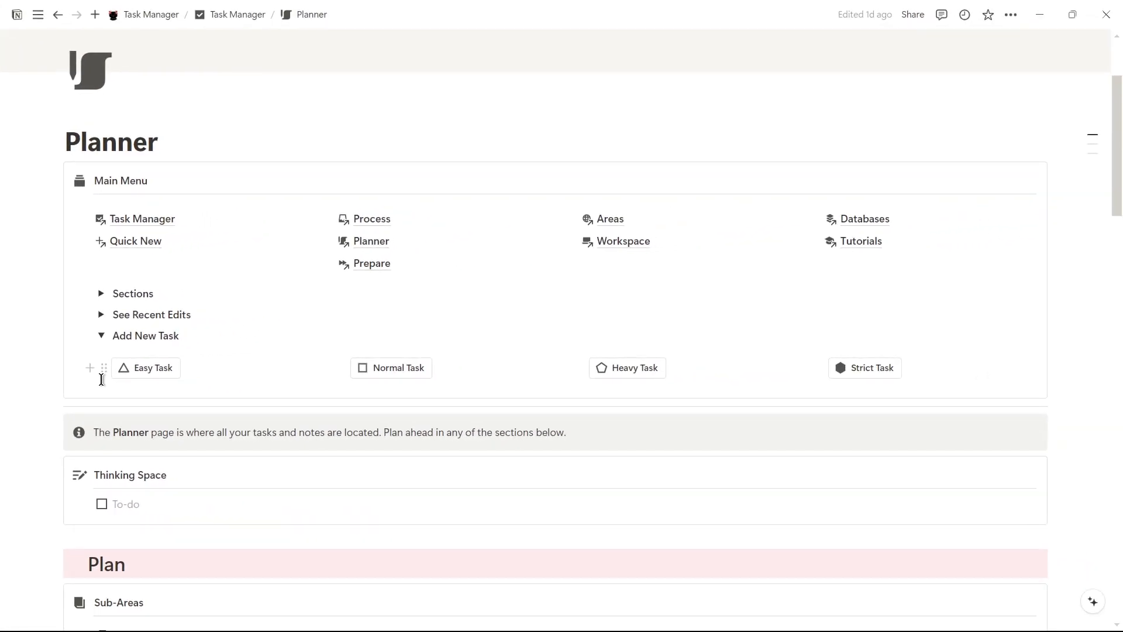
# - Collapse Add New Task and open the Biology sub-area from the Plan section to view its tasks
pyautogui.click(102, 337)
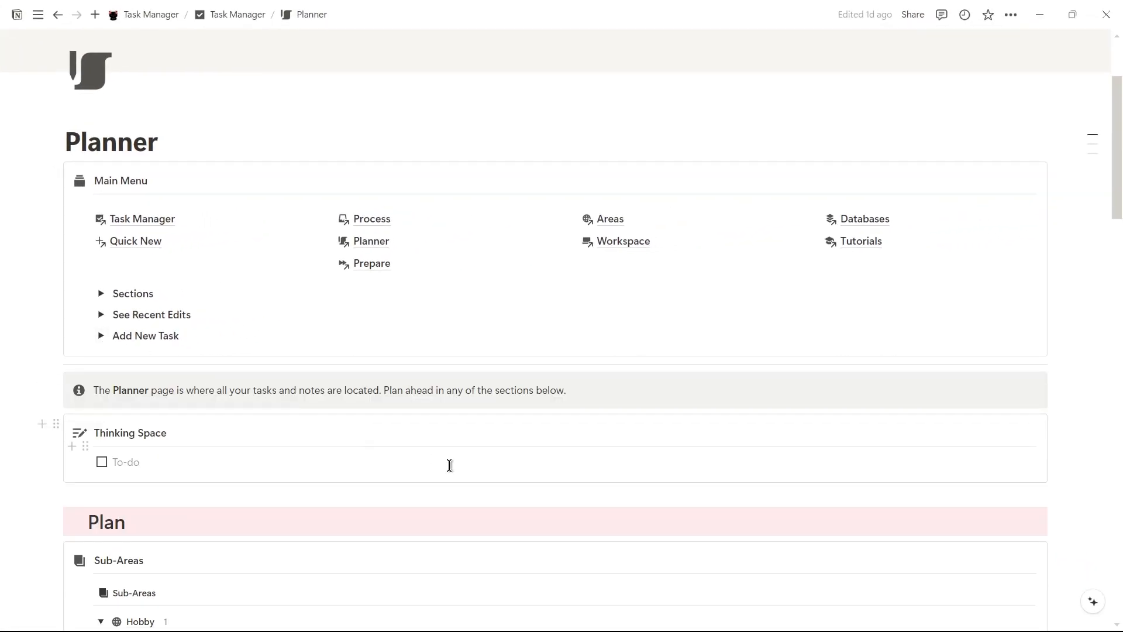
pyautogui.scroll(-6, 554, 480)
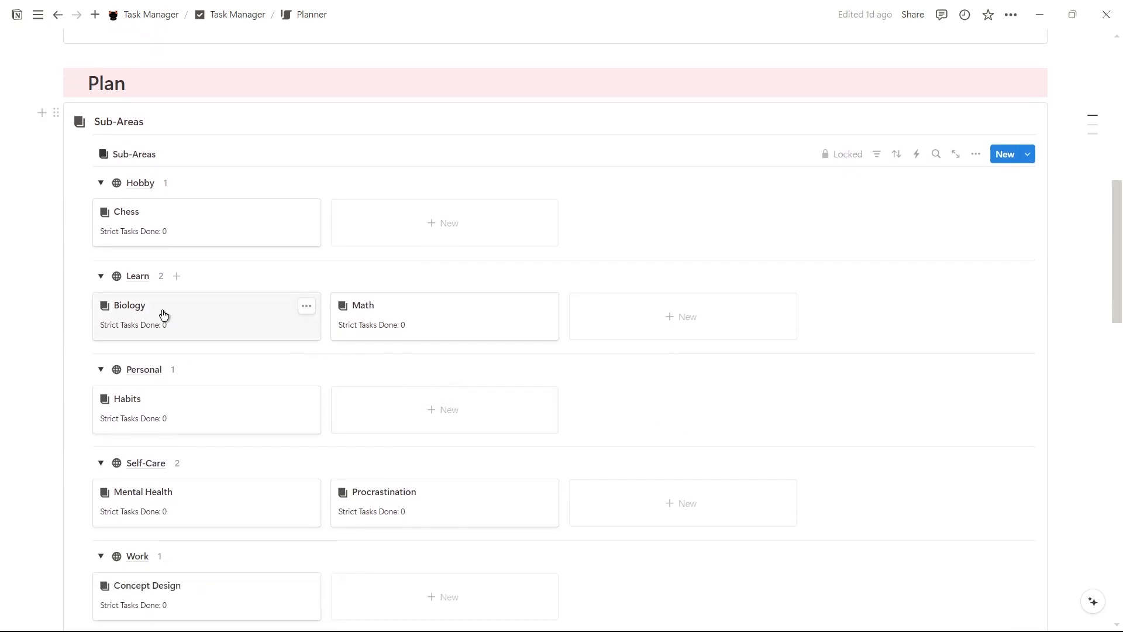
pyautogui.click(163, 315)
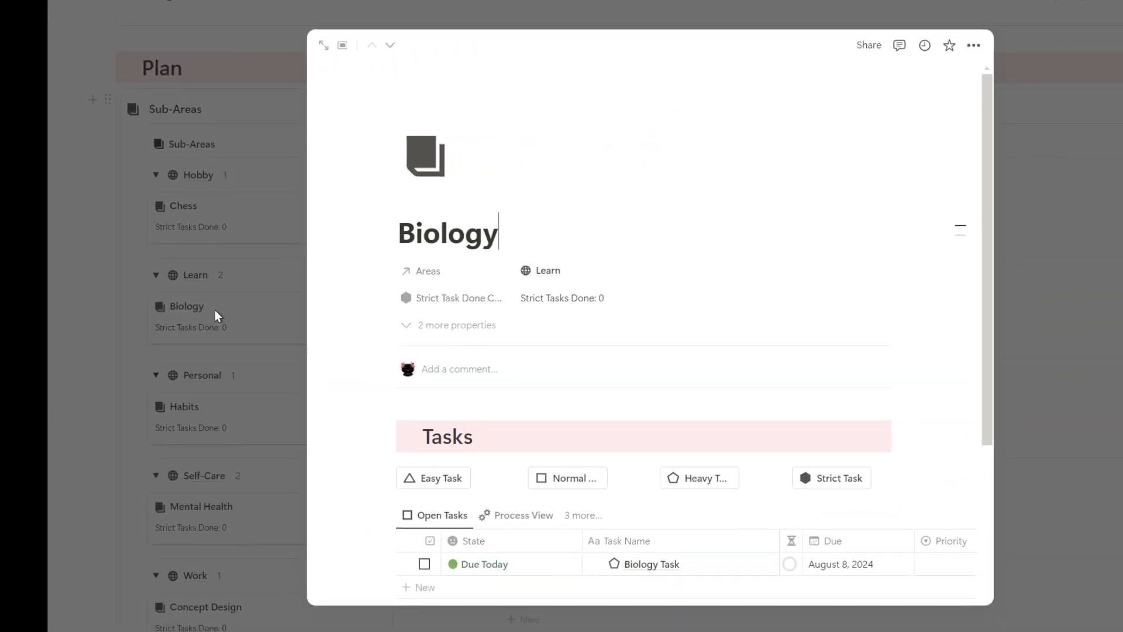
pyautogui.scroll(-5, 737, 383)
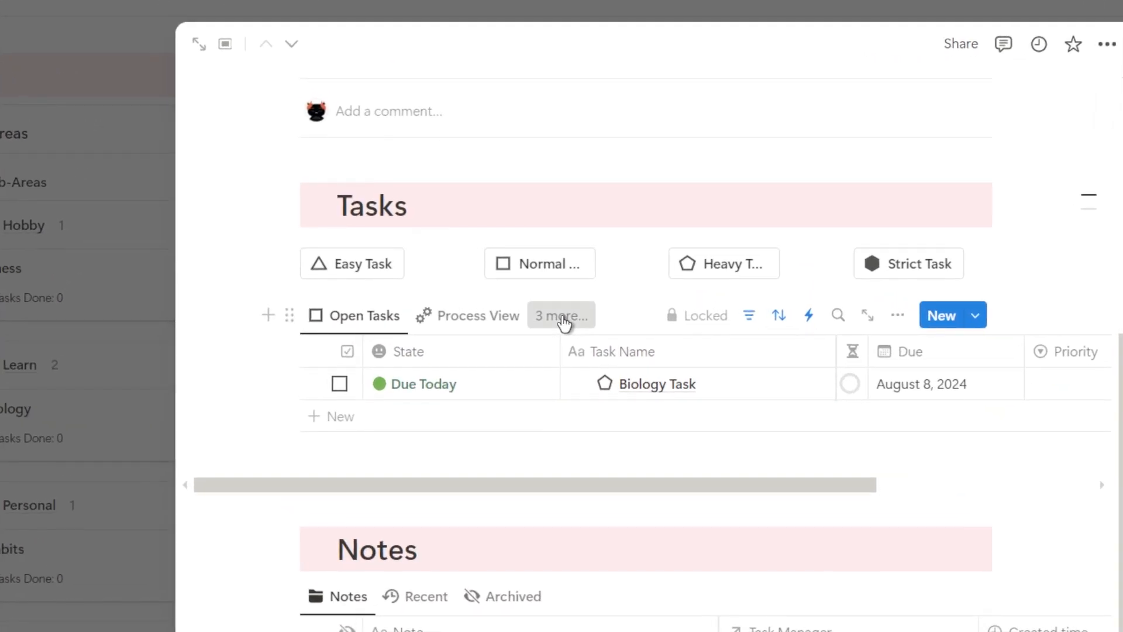
# - Look over Biology's available task views, its open task and its notes, and close the sub-area page
pyautogui.click(499, 243)
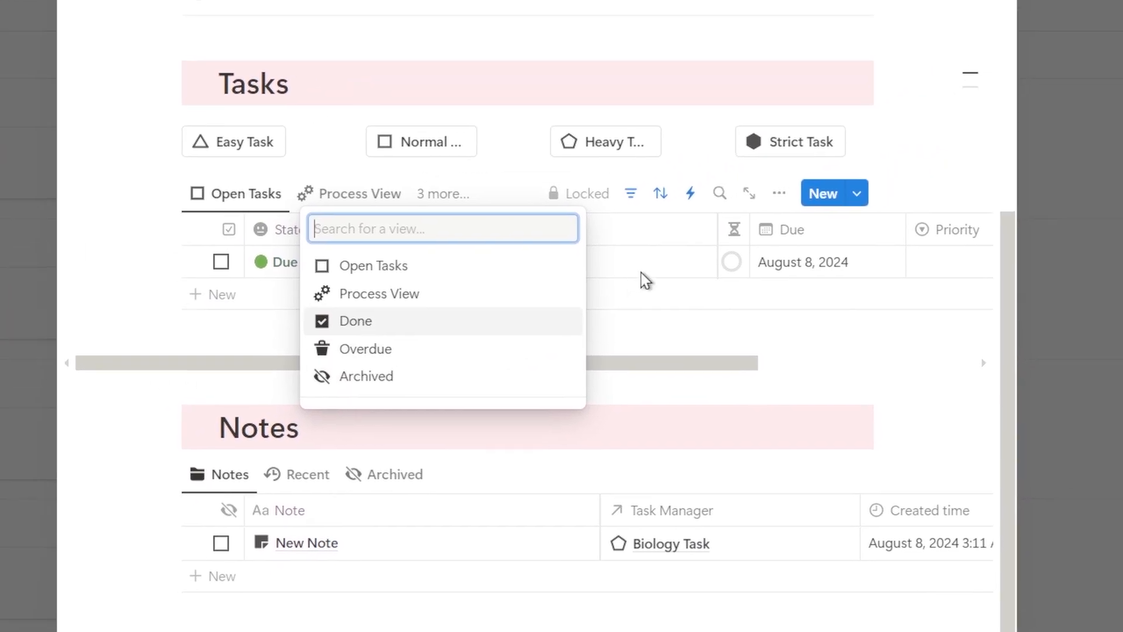
pyautogui.click(641, 272)
pyautogui.click(555, 263)
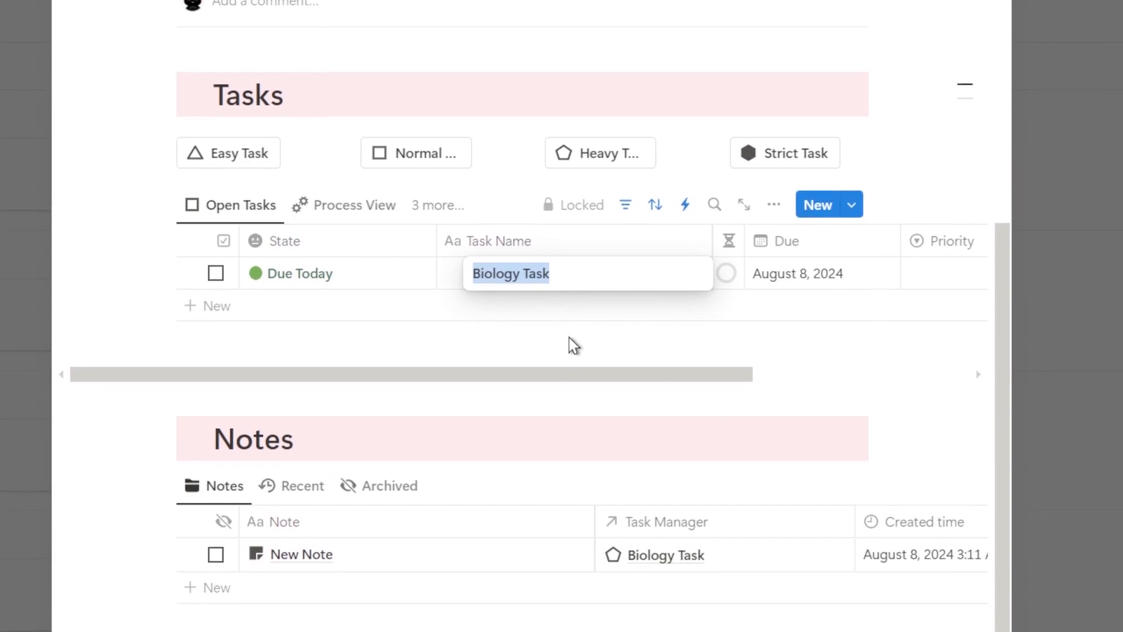
pyautogui.press('Escape')
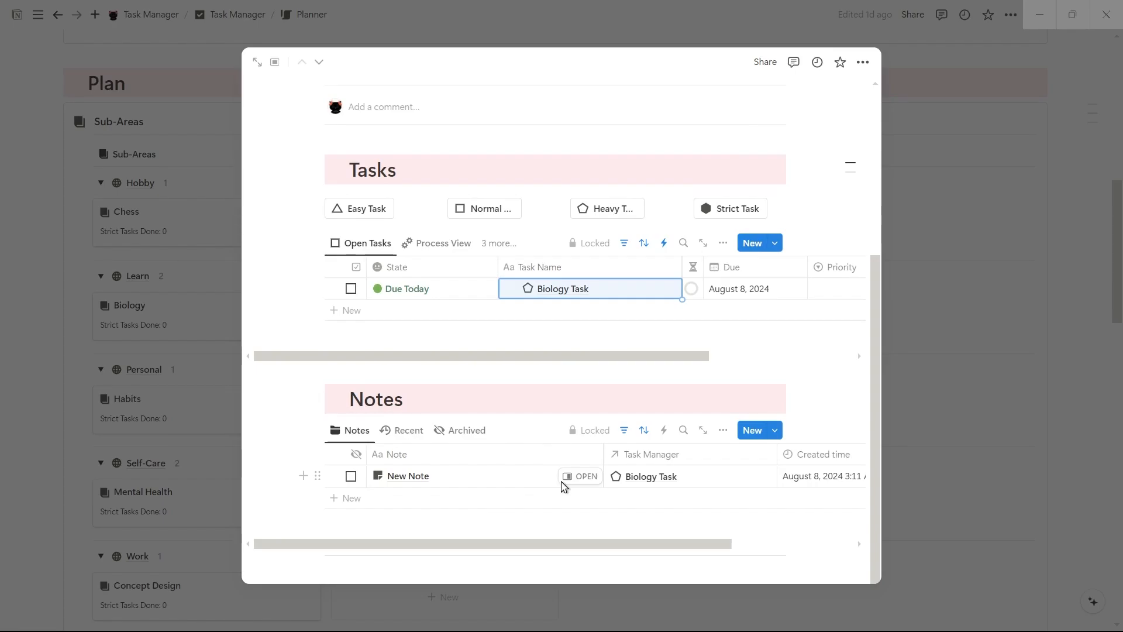
pyautogui.click(926, 468)
# - Look through the open tasks grouped by sub-area in the Planner's Tasks section
pyautogui.scroll(-6, 926, 469)
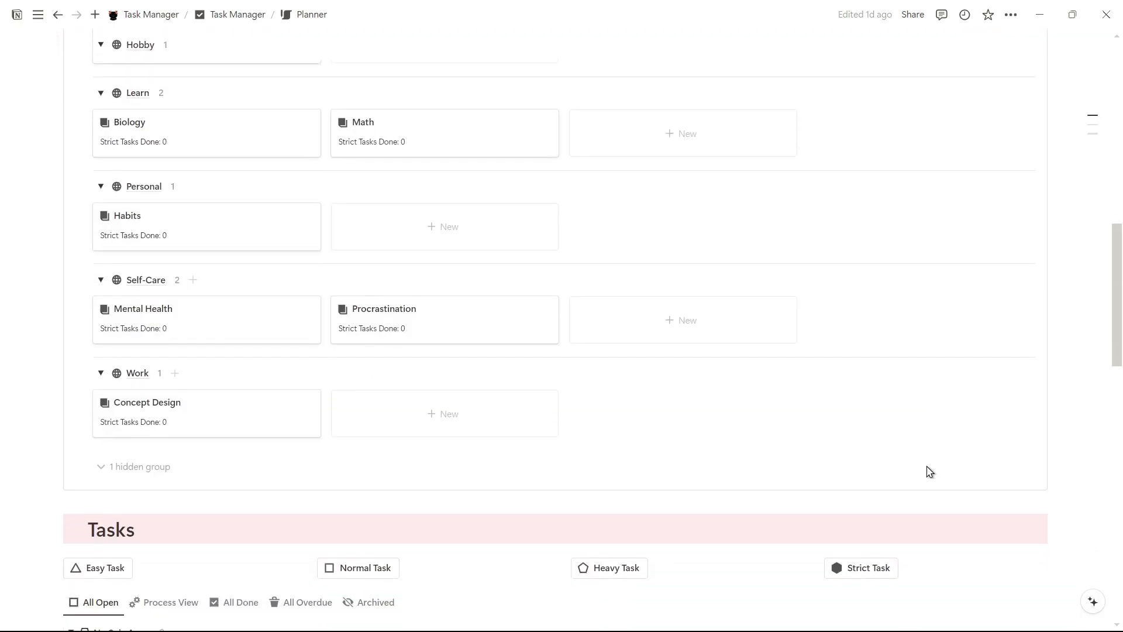
pyautogui.scroll(-5, 927, 465)
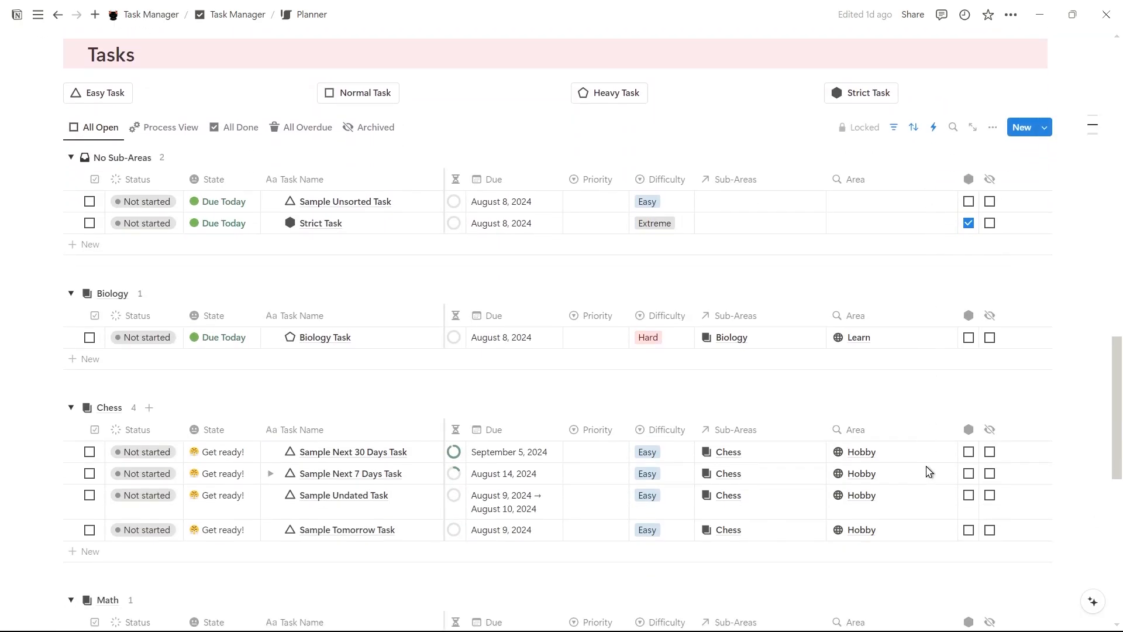
pyautogui.scroll(-6, 927, 471)
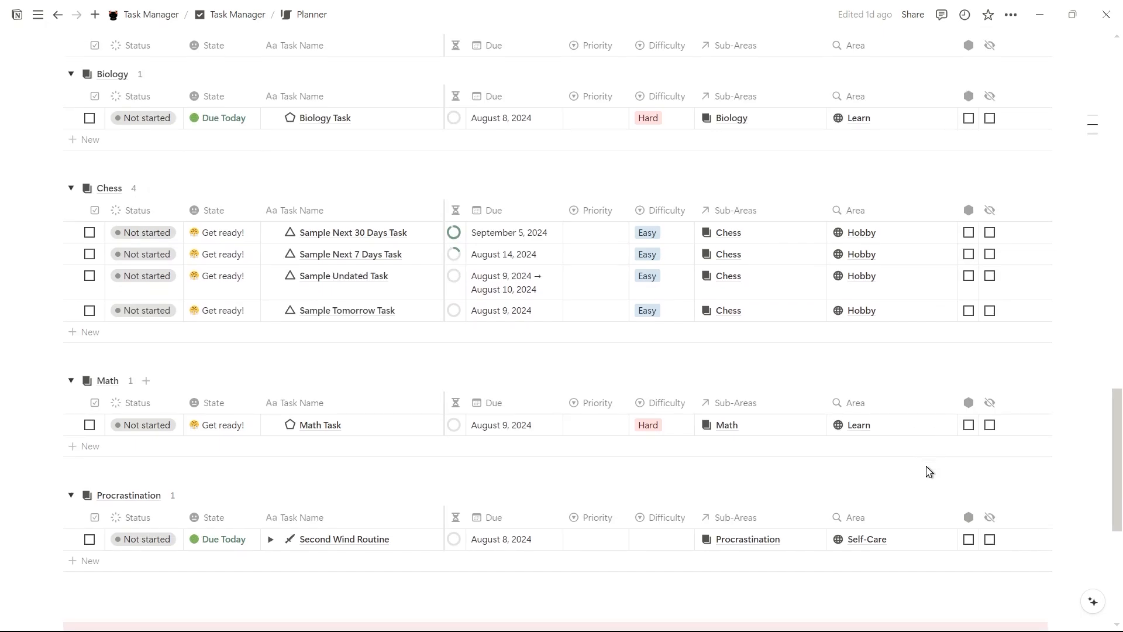
pyautogui.scroll(6, 927, 470)
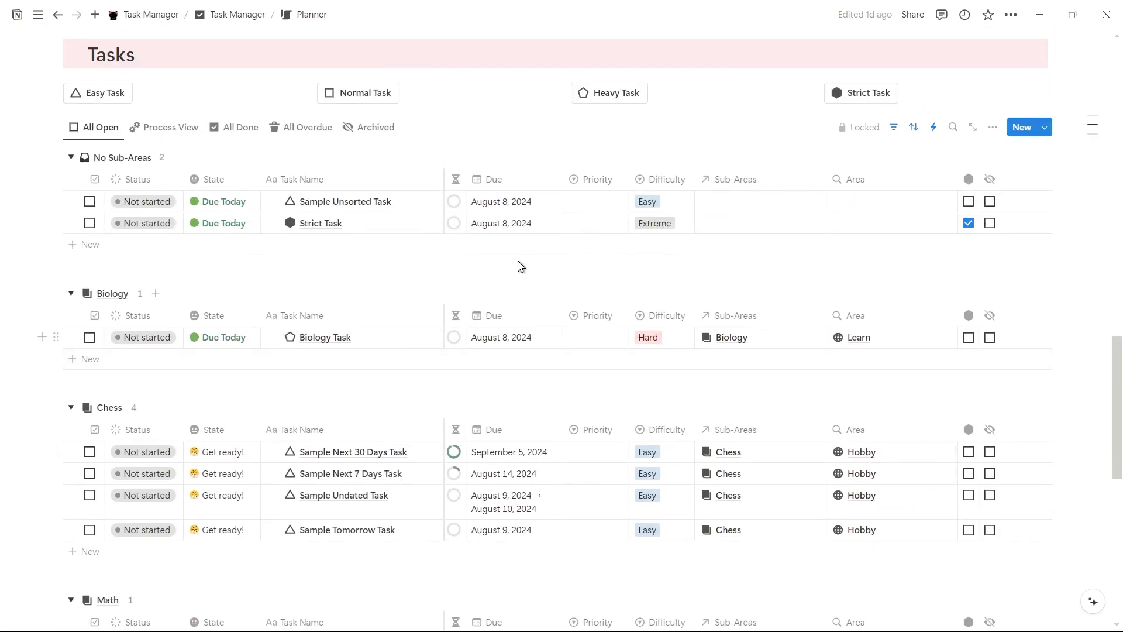
# - Show the All Done, All Overdue and Archived task views, checking the hidden groups of the overdue view
pyautogui.click(245, 130)
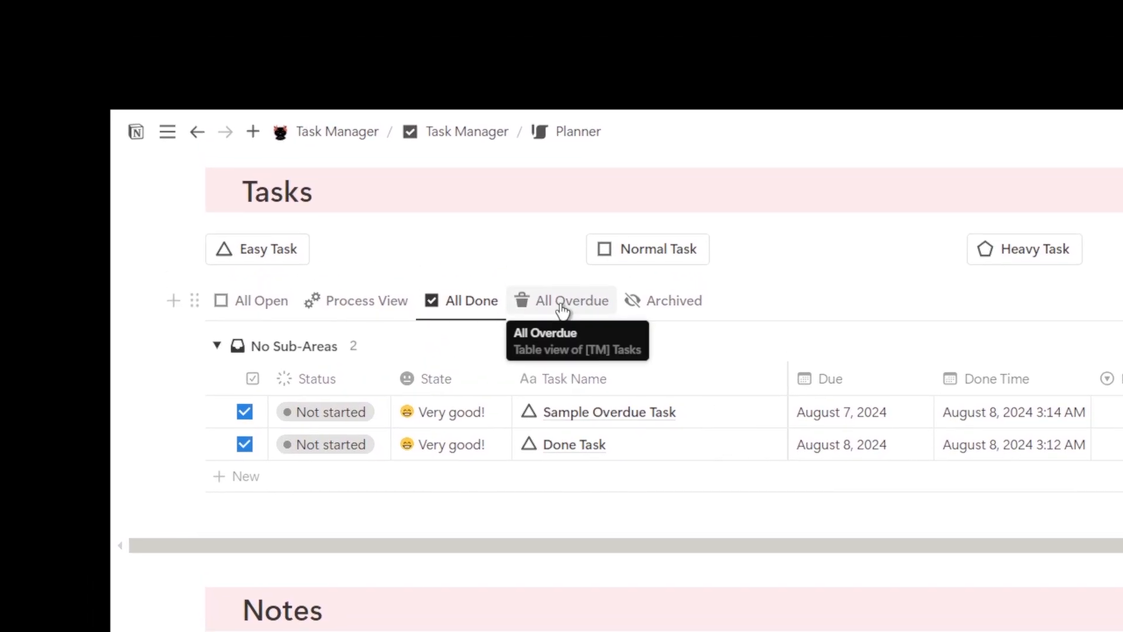
pyautogui.click(537, 182)
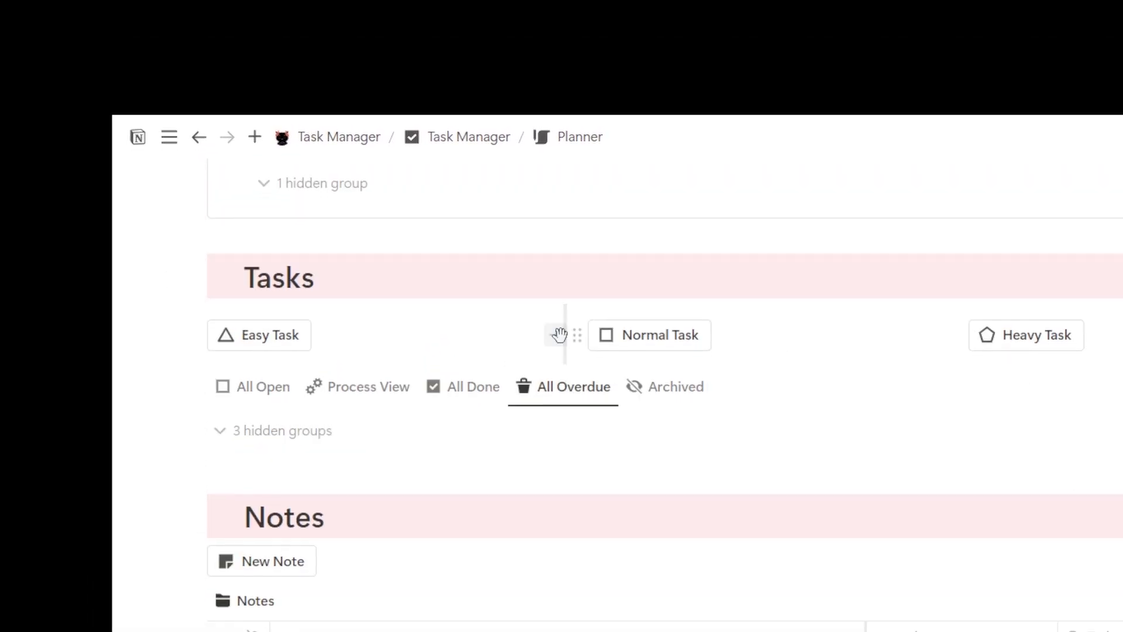
pyautogui.click(291, 431)
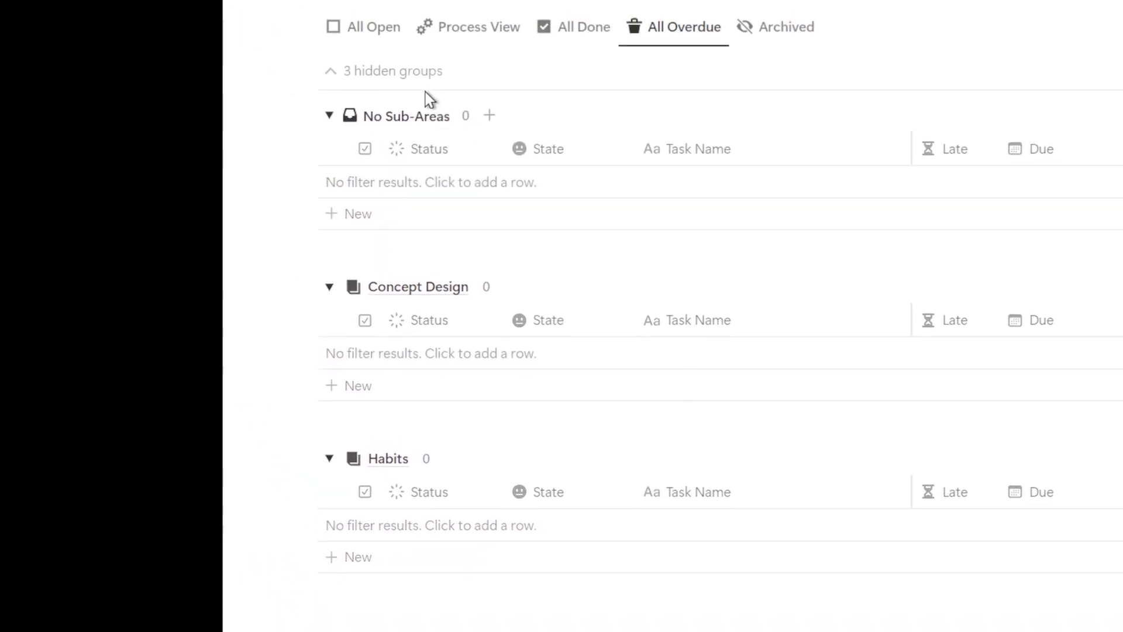
pyautogui.click(422, 72)
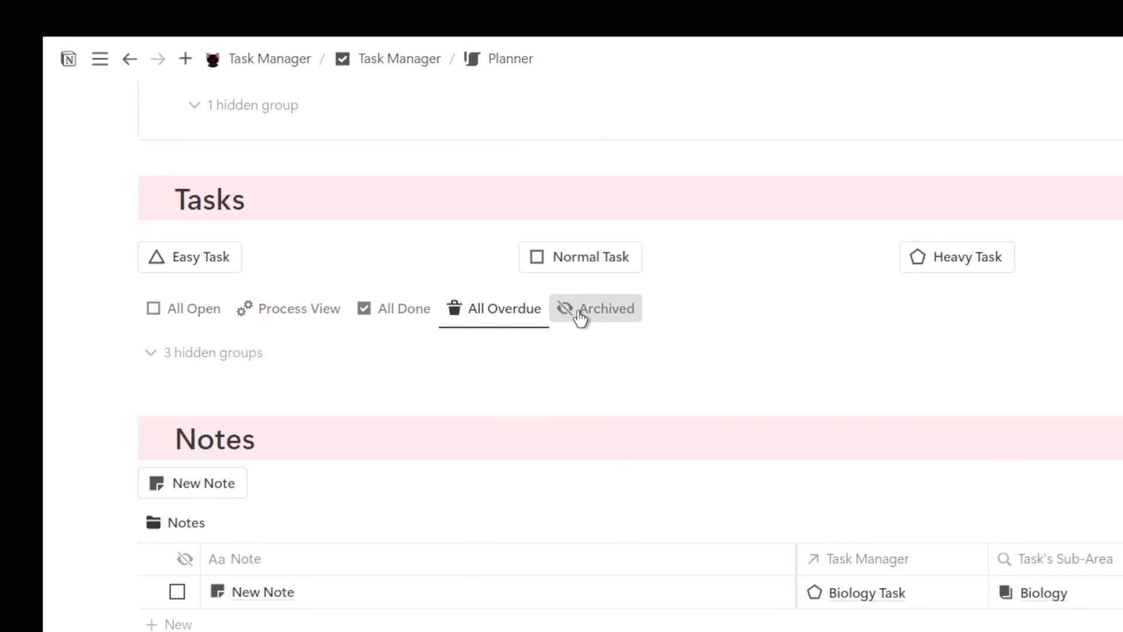
pyautogui.click(580, 319)
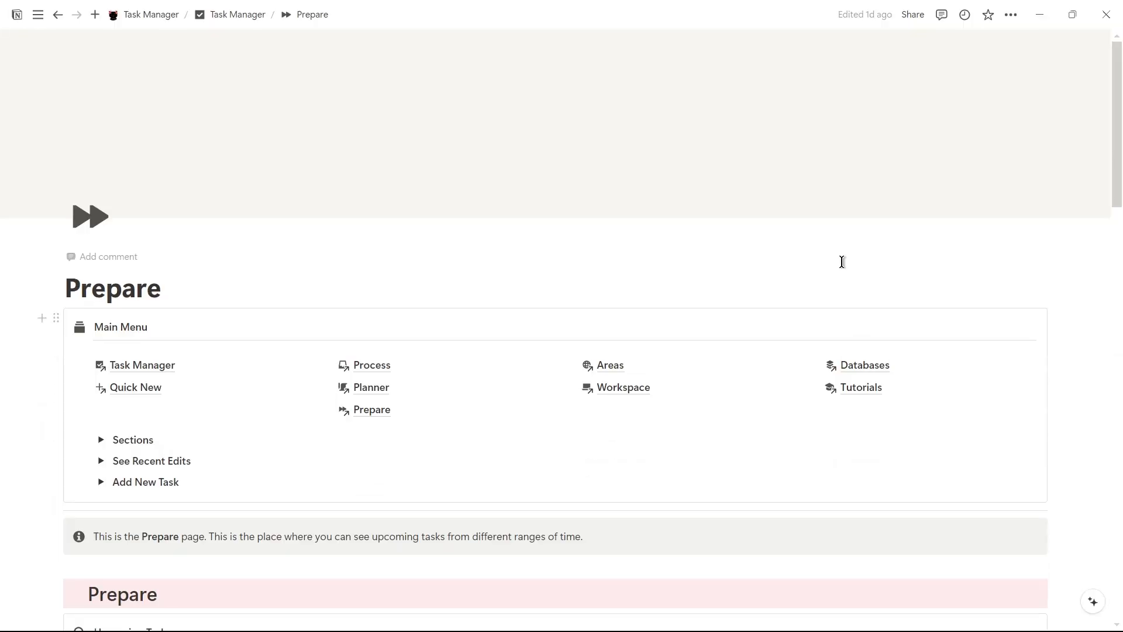
# - On the Prepare page, look through the upcoming tasks and show the monthly All Open calendar and the Timeline view
pyautogui.scroll(-7, 842, 261)
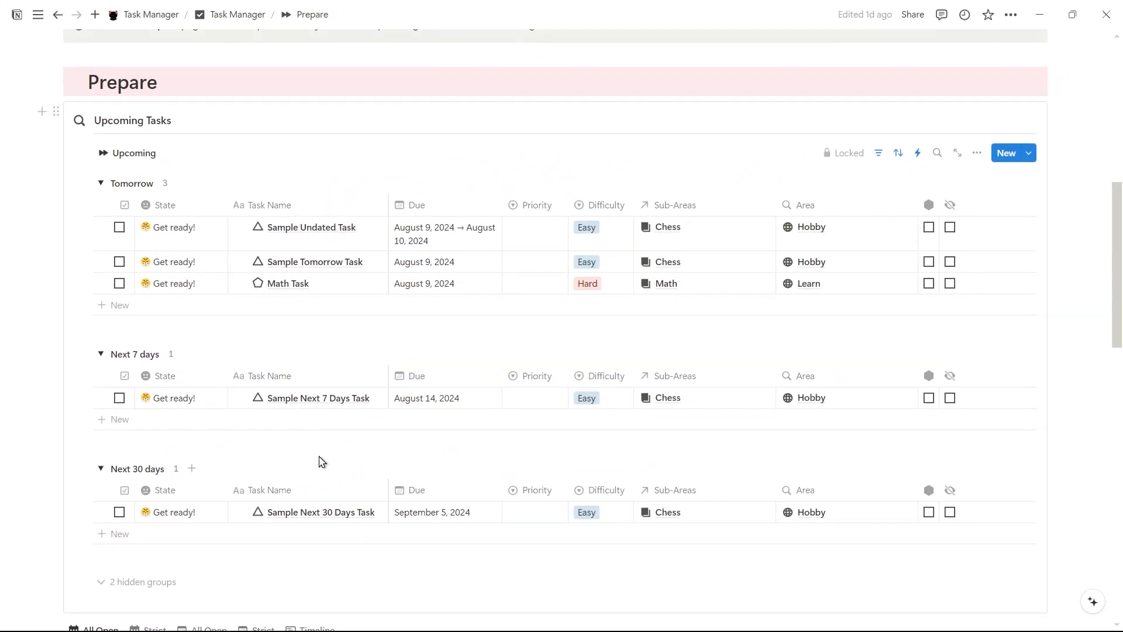
pyautogui.scroll(-10, 321, 461)
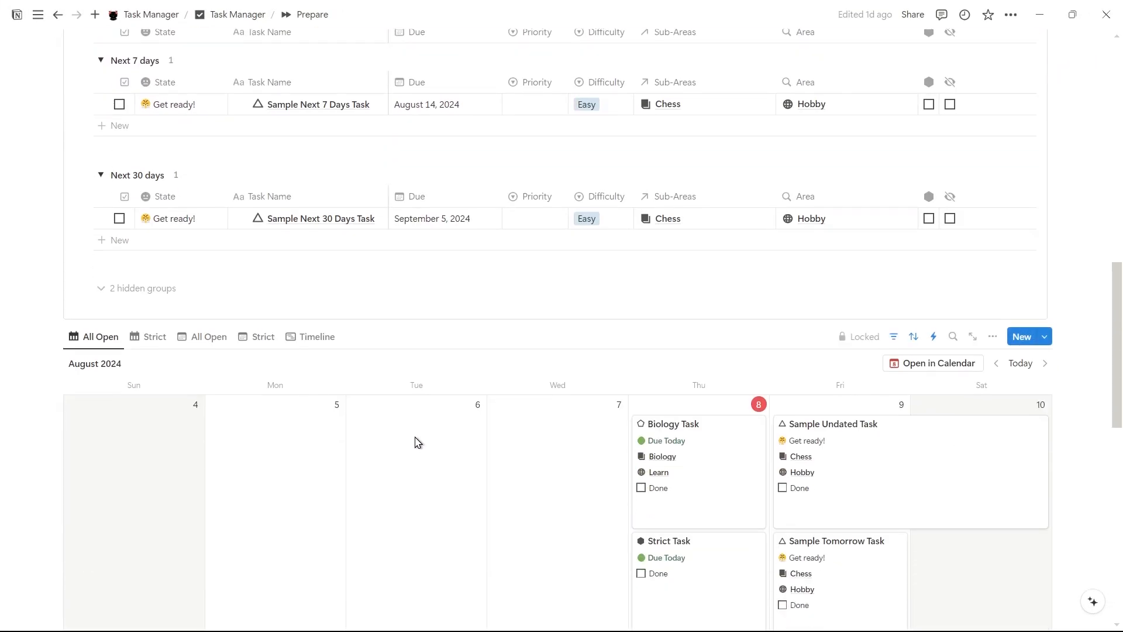
pyautogui.click(193, 50)
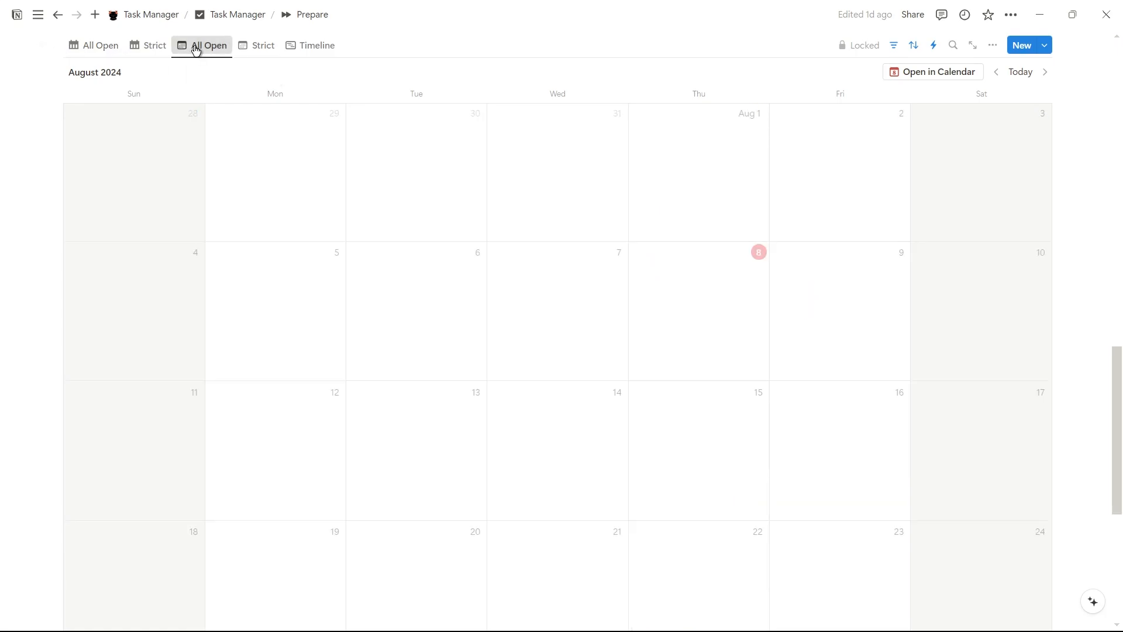
pyautogui.click(303, 45)
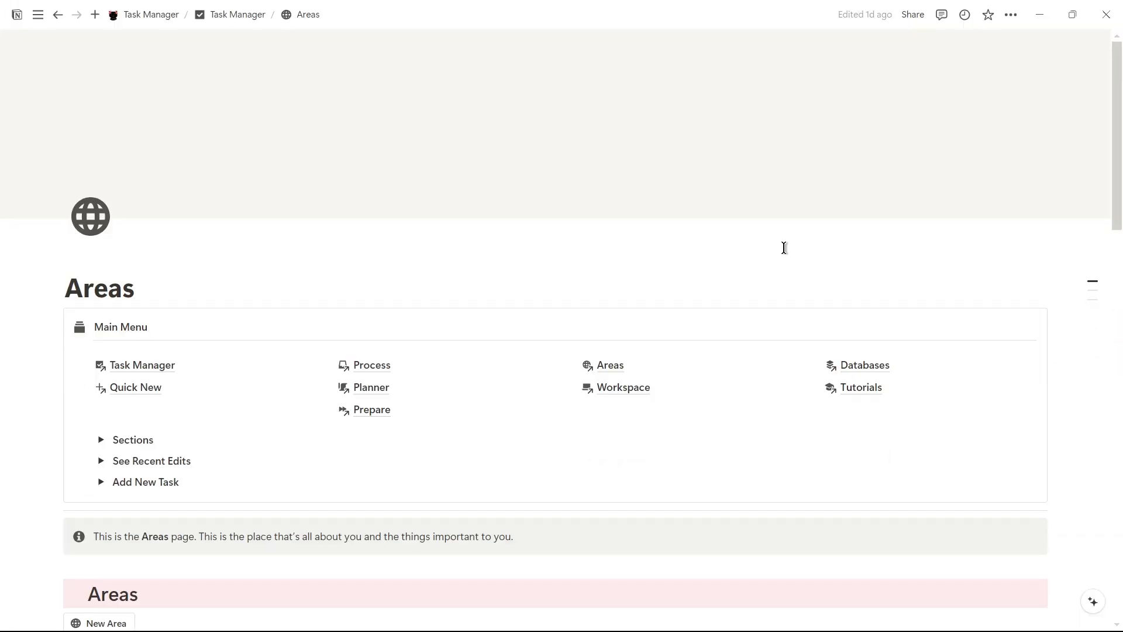
# - On the Areas page, create a new area, add a cover image to it, and close its page
pyautogui.scroll(-7, 783, 247)
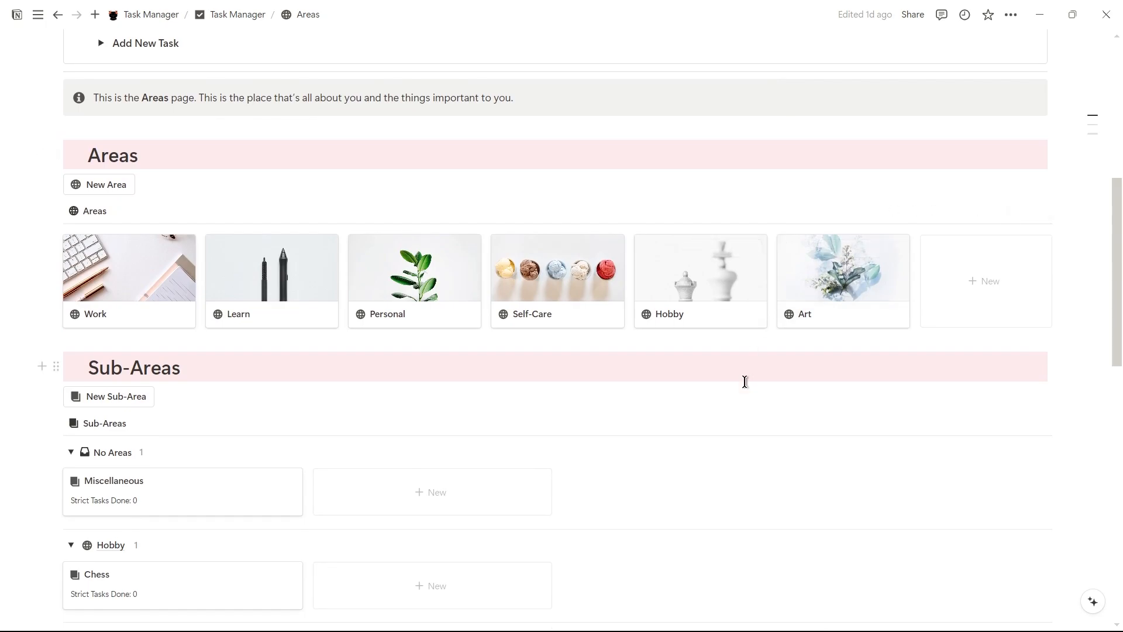
pyautogui.click(110, 185)
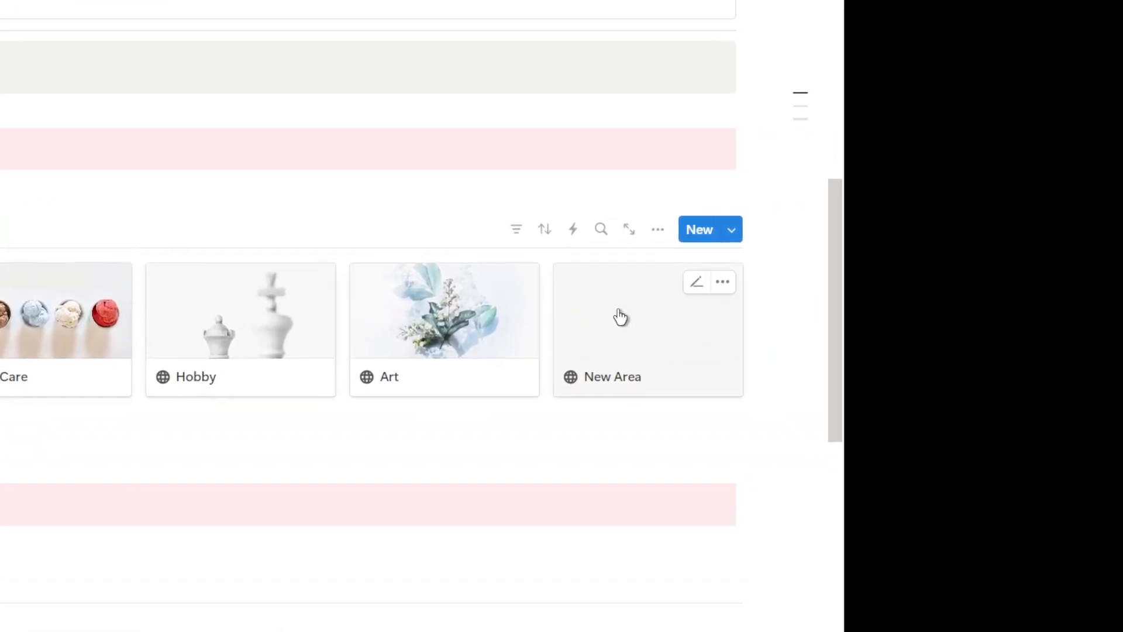
pyautogui.click(953, 268)
pyautogui.click(371, 295)
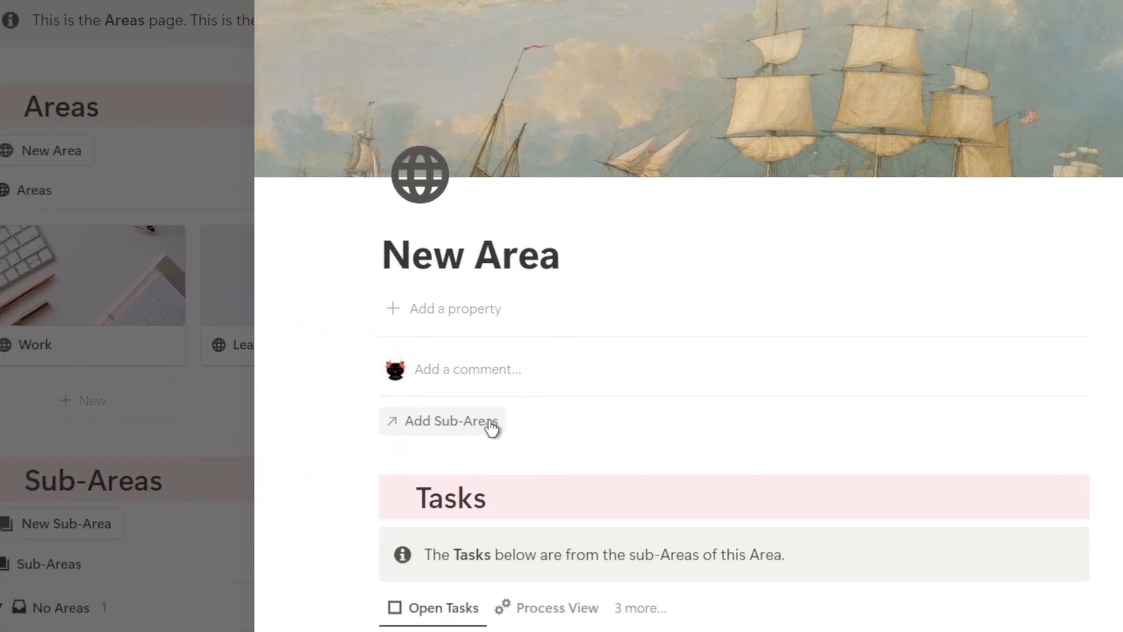
pyautogui.click(391, 596)
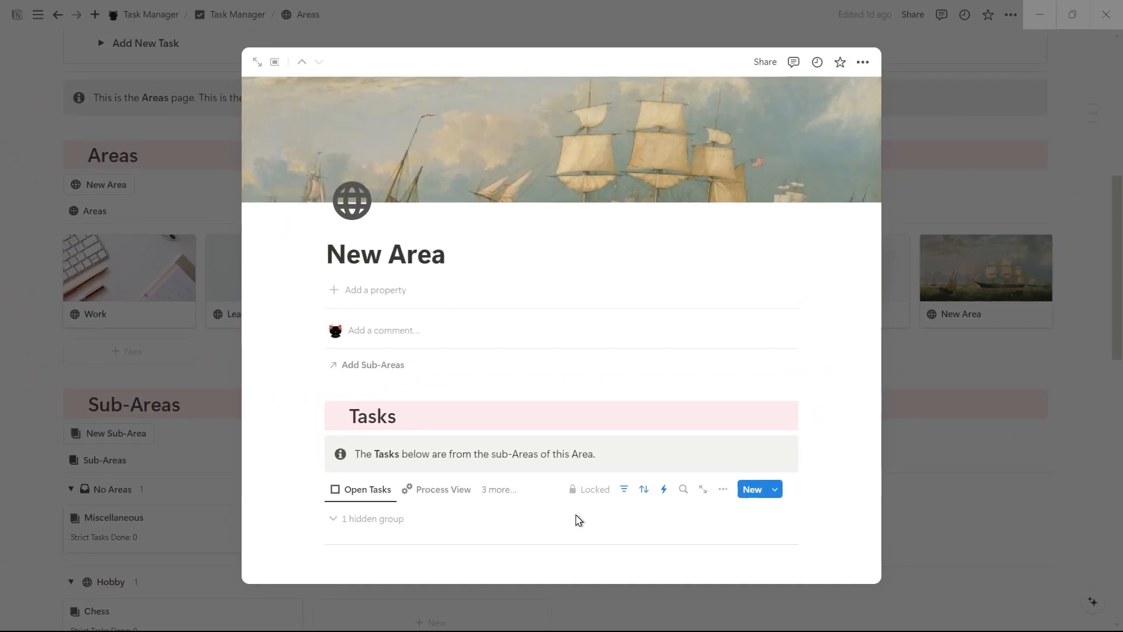
pyautogui.click(932, 383)
# - Open the Learn area to view its sub-areas and tasks, and look through the Workspace page
pyautogui.click(268, 291)
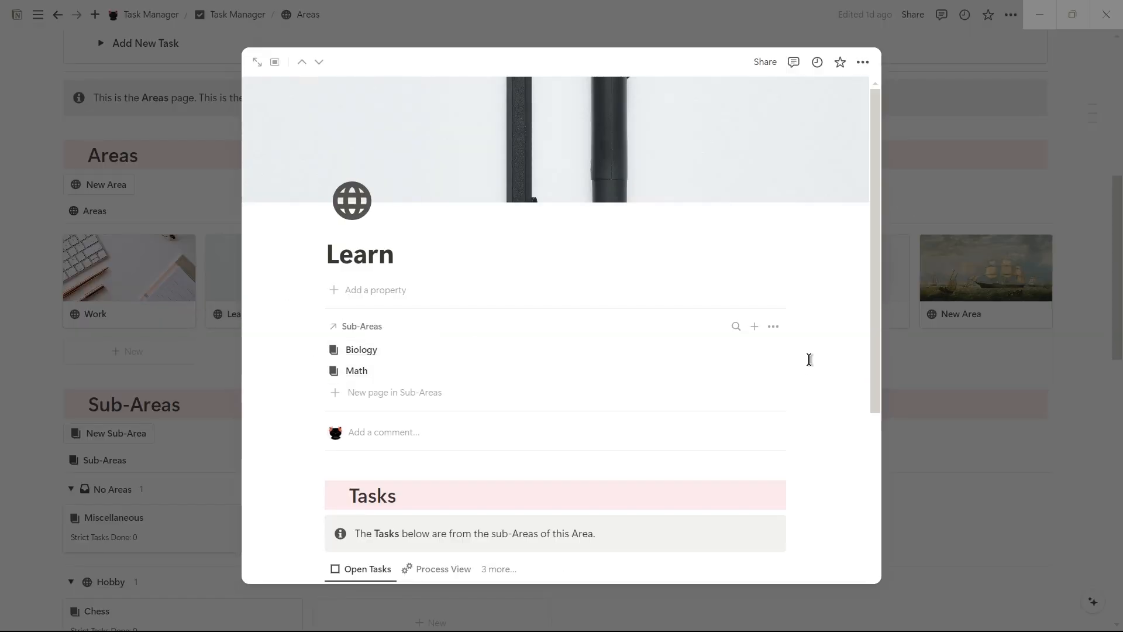
pyautogui.scroll(-5, 807, 358)
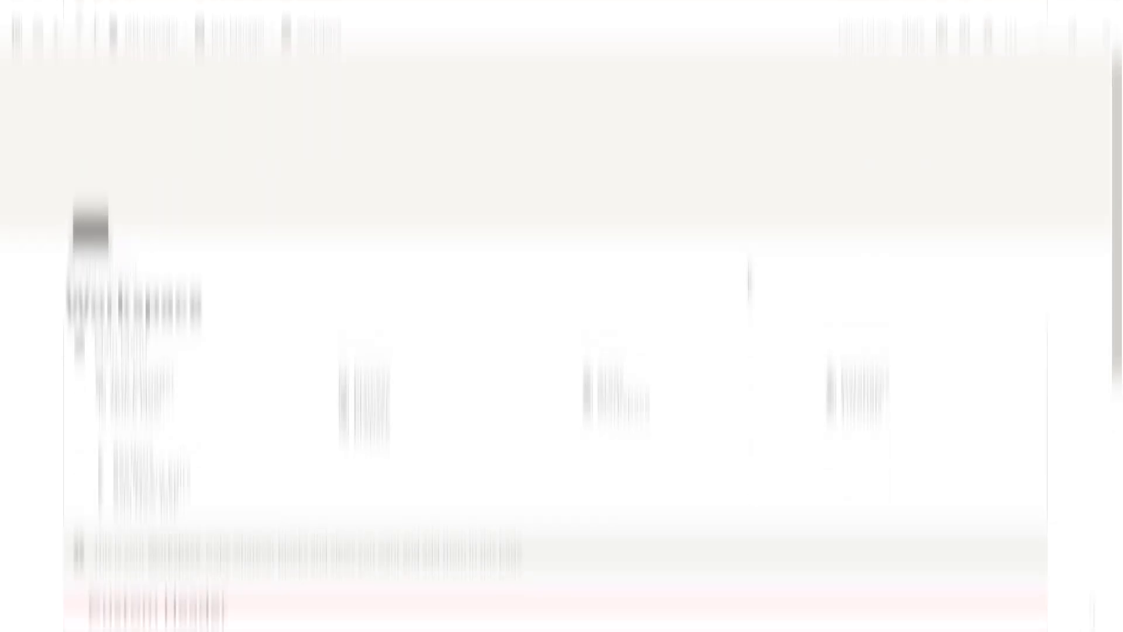
pyautogui.scroll(-8, 748, 265)
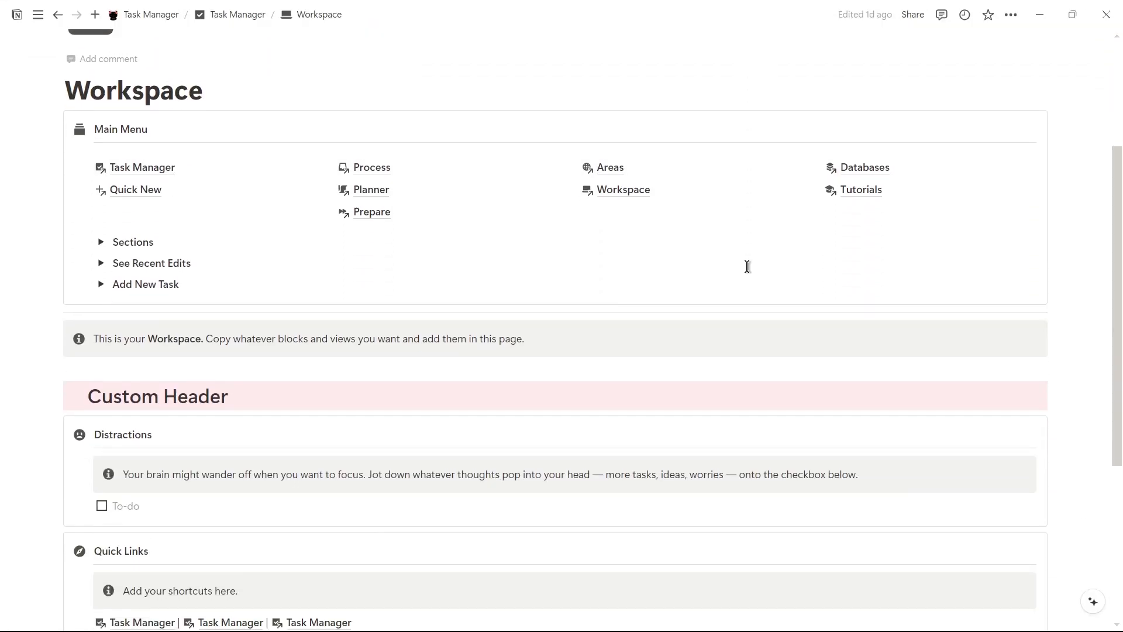